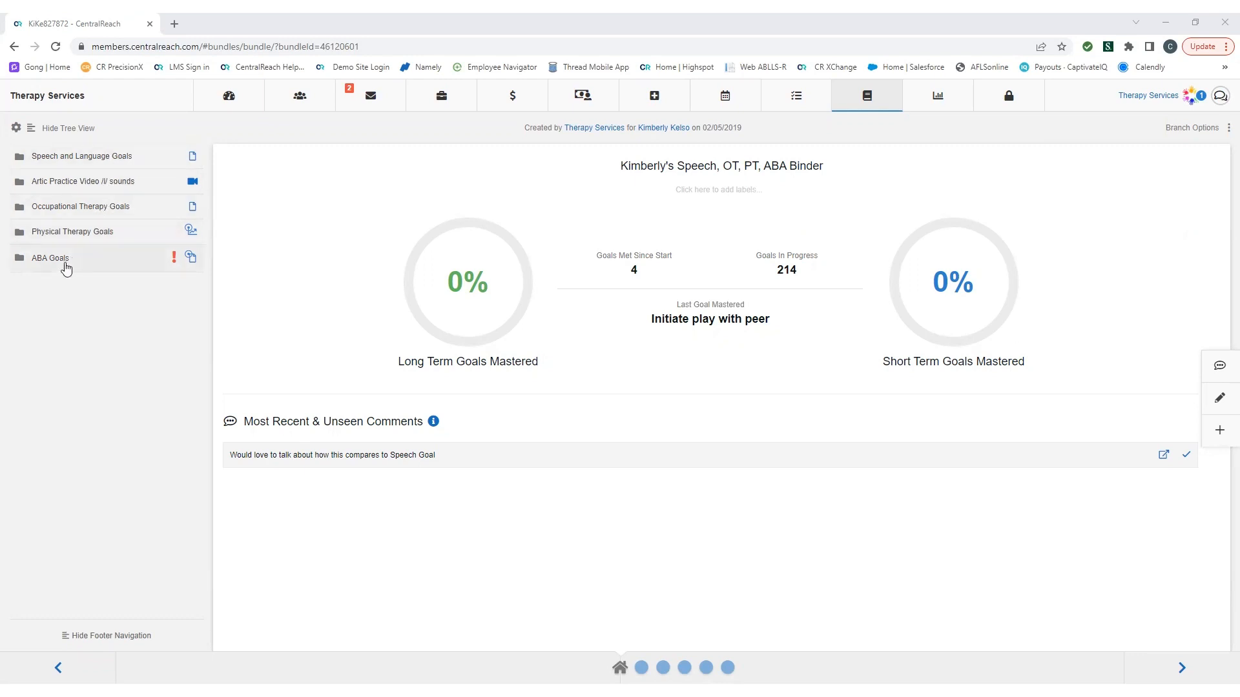
# - Open the graph of the follow the command "Wait" target in the Receptive Language Domain of the Speech and Language Goals
pyautogui.click(86, 162)
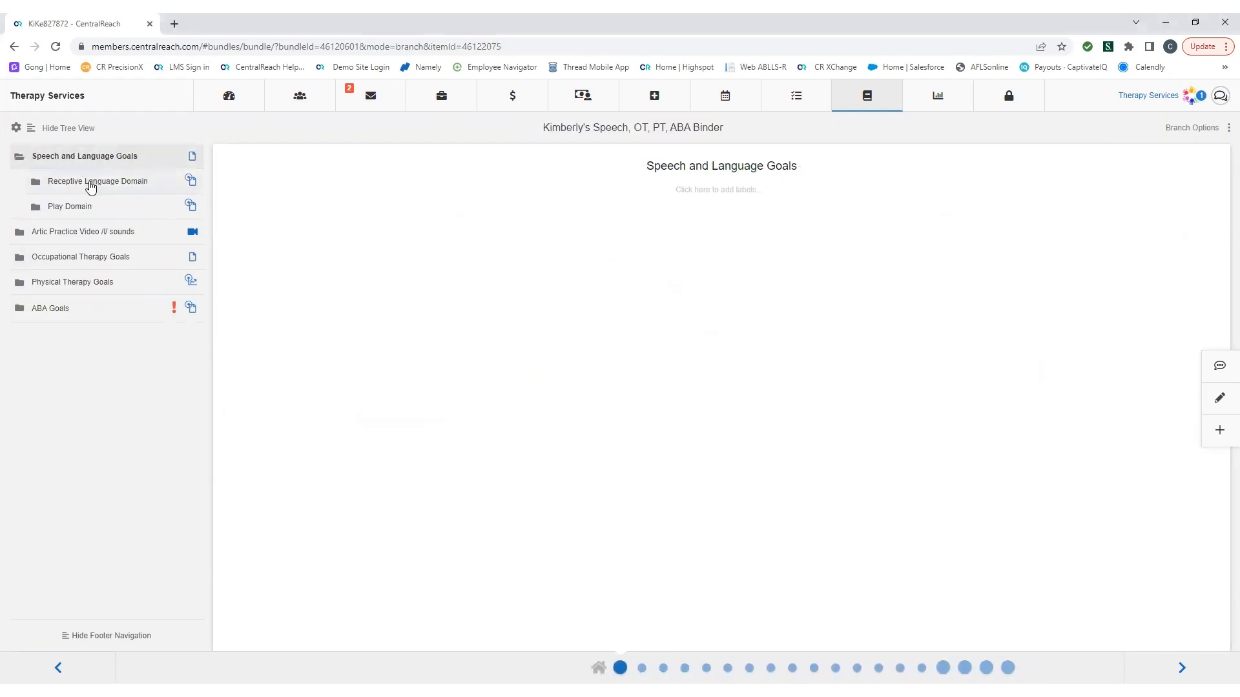
pyautogui.click(90, 184)
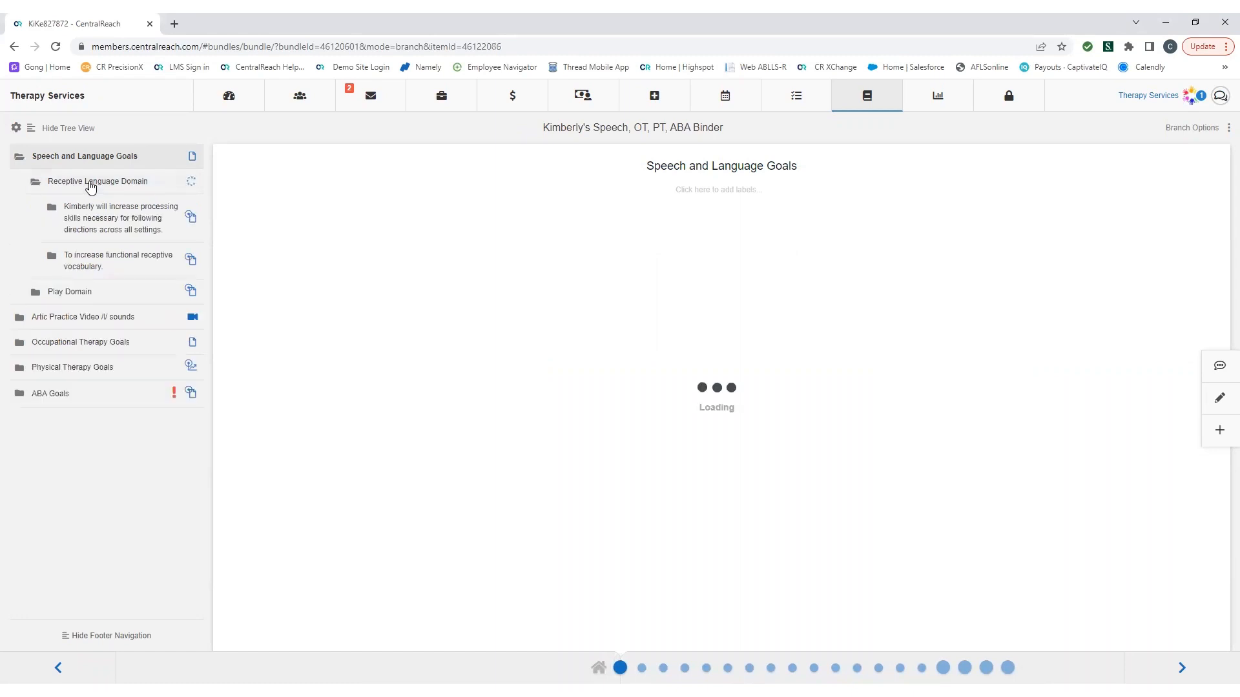
pyautogui.click(92, 211)
pyautogui.click(109, 271)
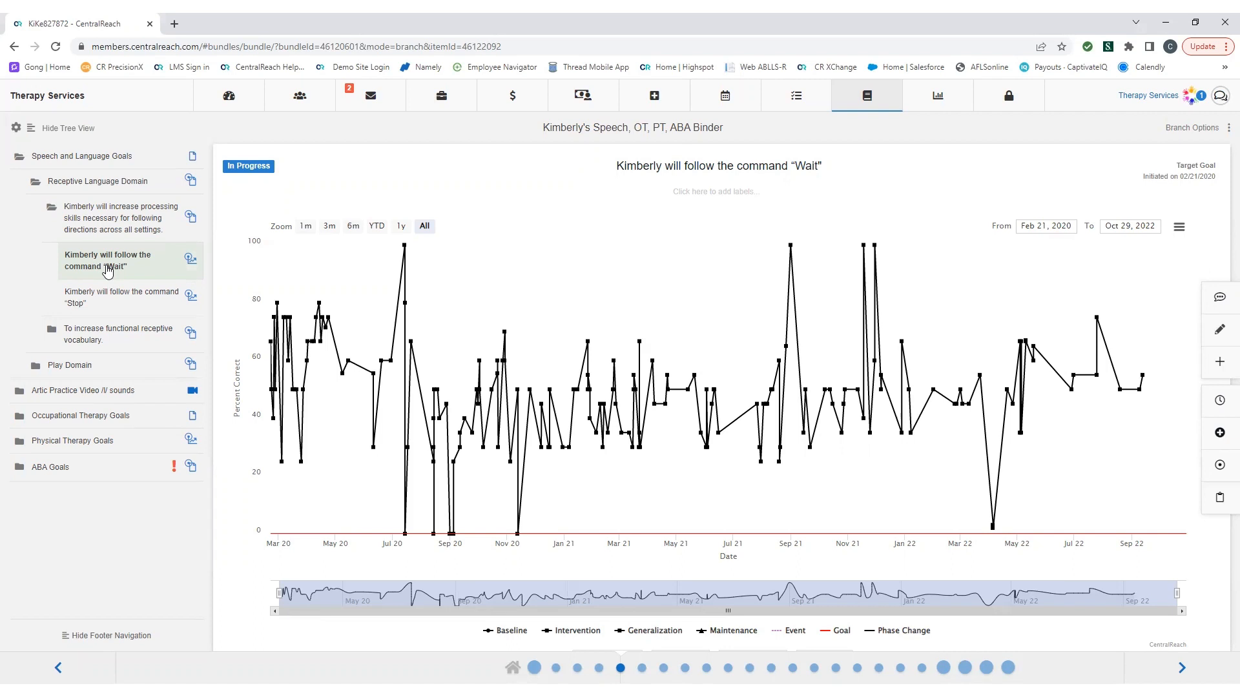
# - In ABA Goals, view the Follow 1 Step Instructions- Wait graph and read the comments on Manding for Preferred Items
pyautogui.click(55, 470)
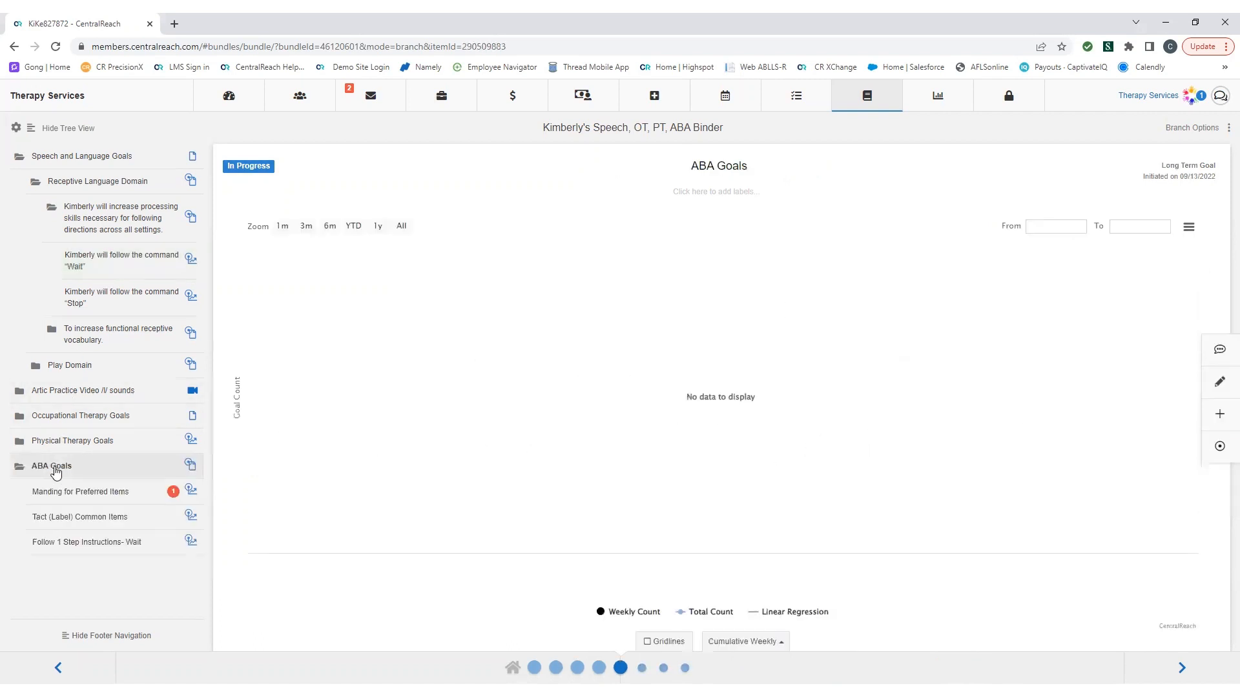
pyautogui.click(72, 546)
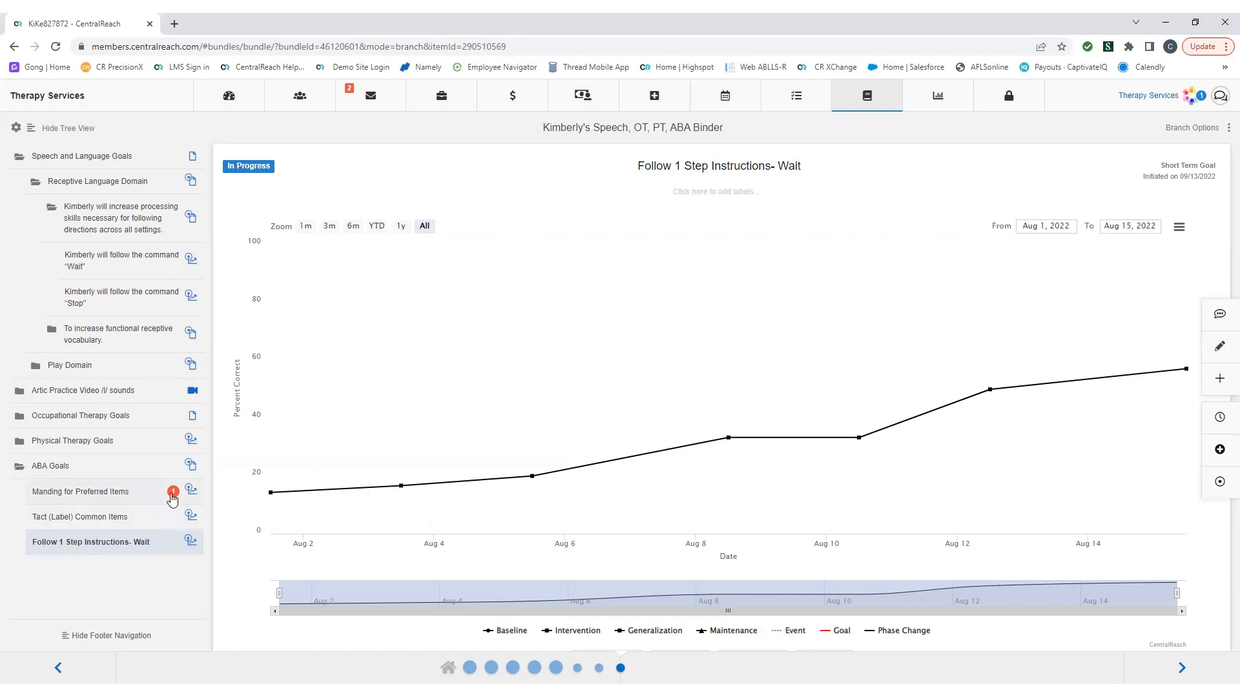
pyautogui.click(127, 496)
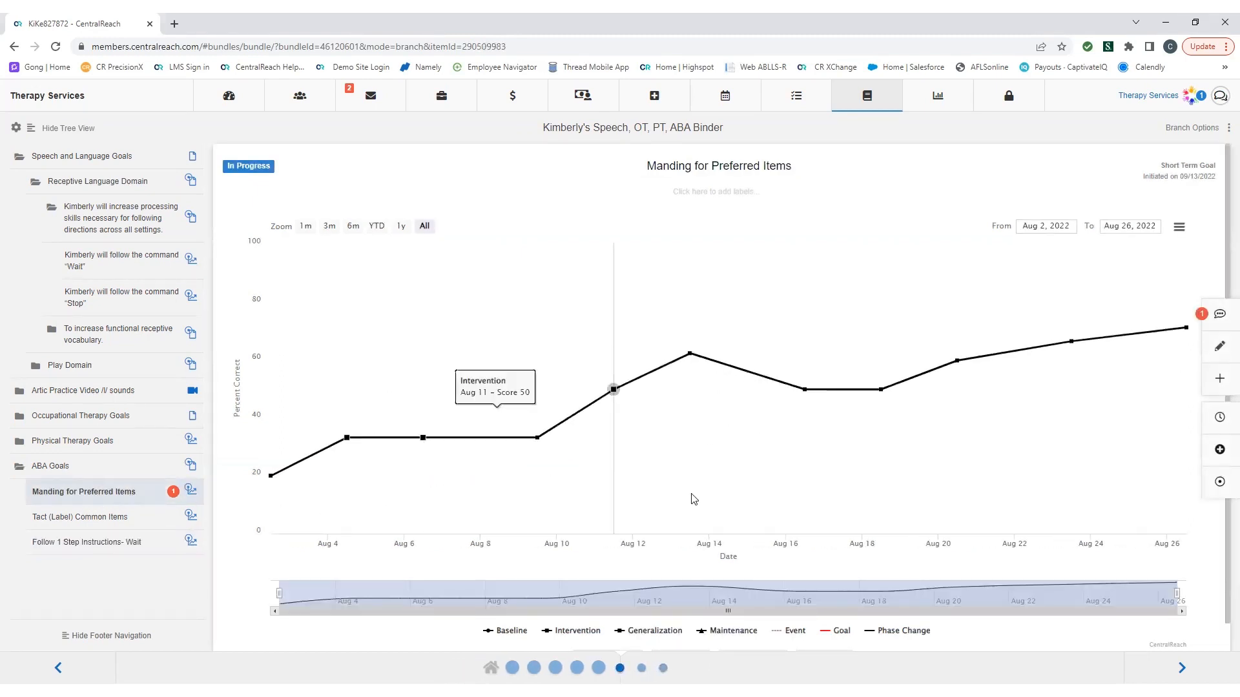
pyautogui.click(1220, 318)
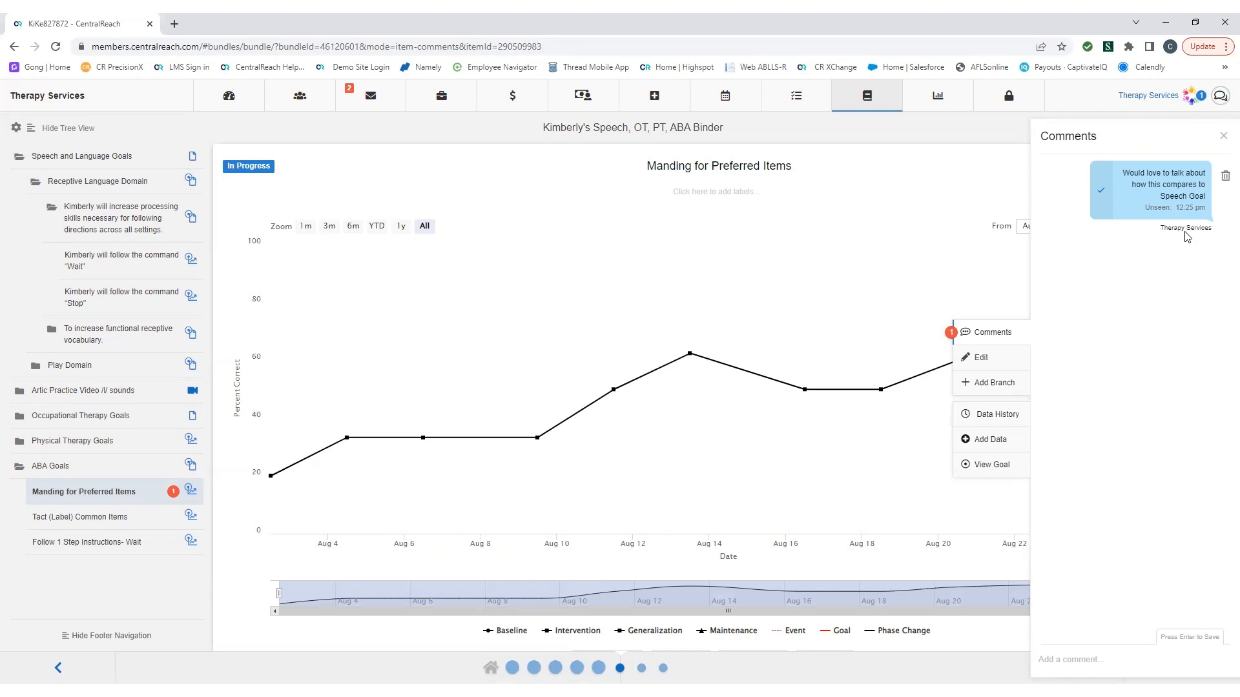
pyautogui.click(1223, 137)
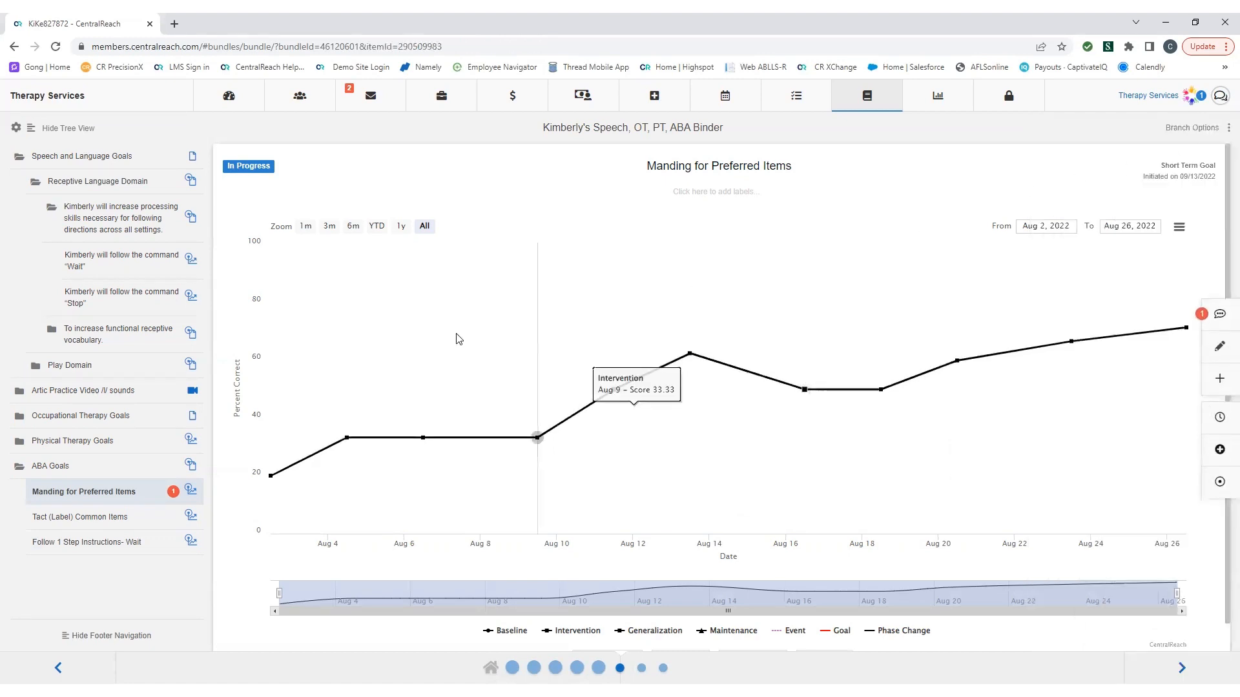
# - View the Artic Practice Video /l/ sounds and the 5-foot wheelbarrow walk graph under Sensorimotor/Physical in Occupational Therapy Goals
pyautogui.click(114, 391)
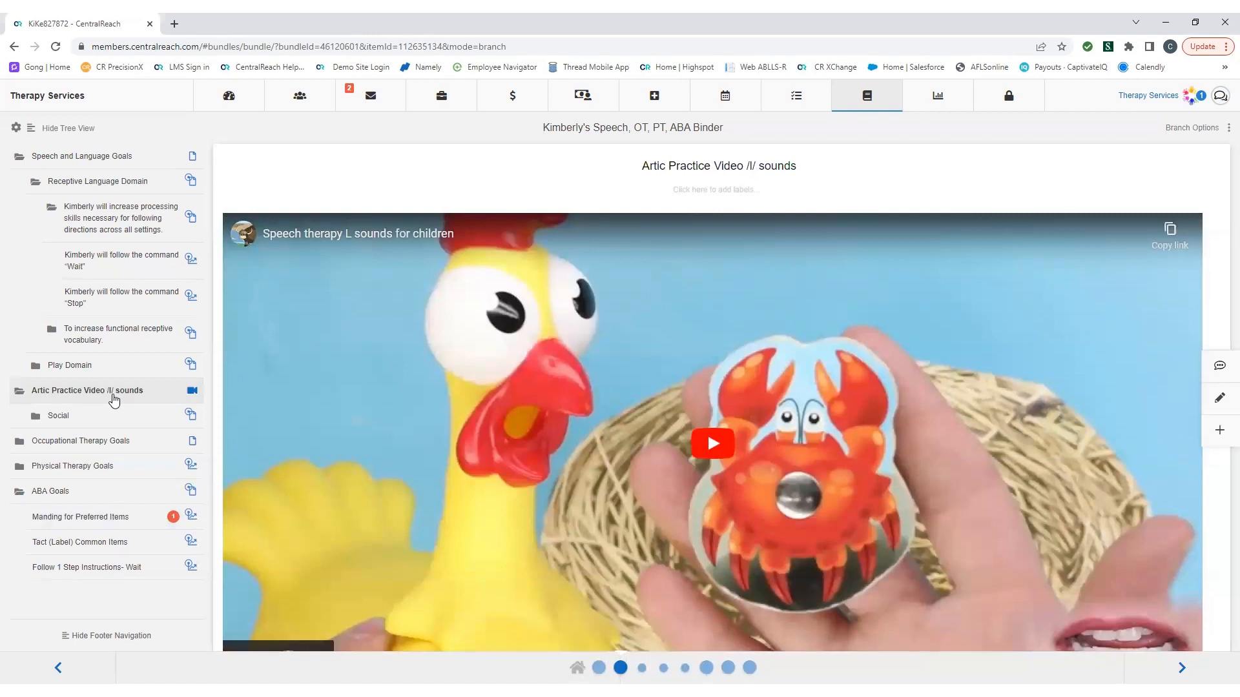
pyautogui.click(111, 443)
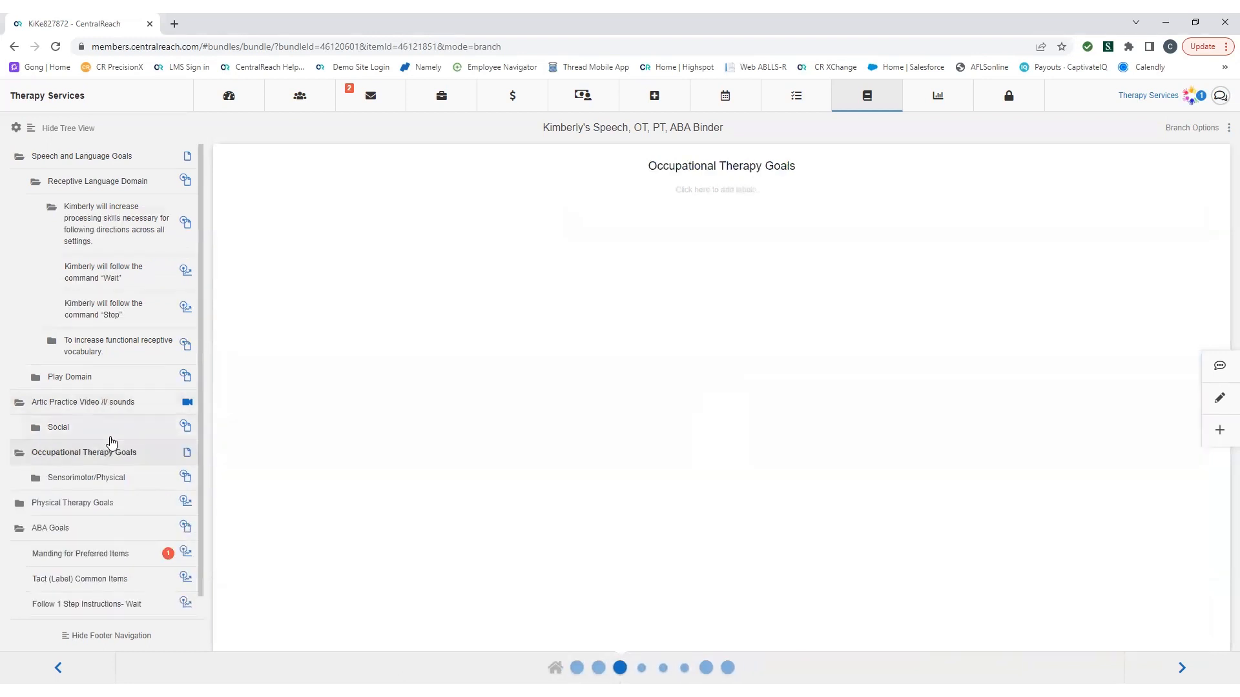
pyautogui.click(107, 480)
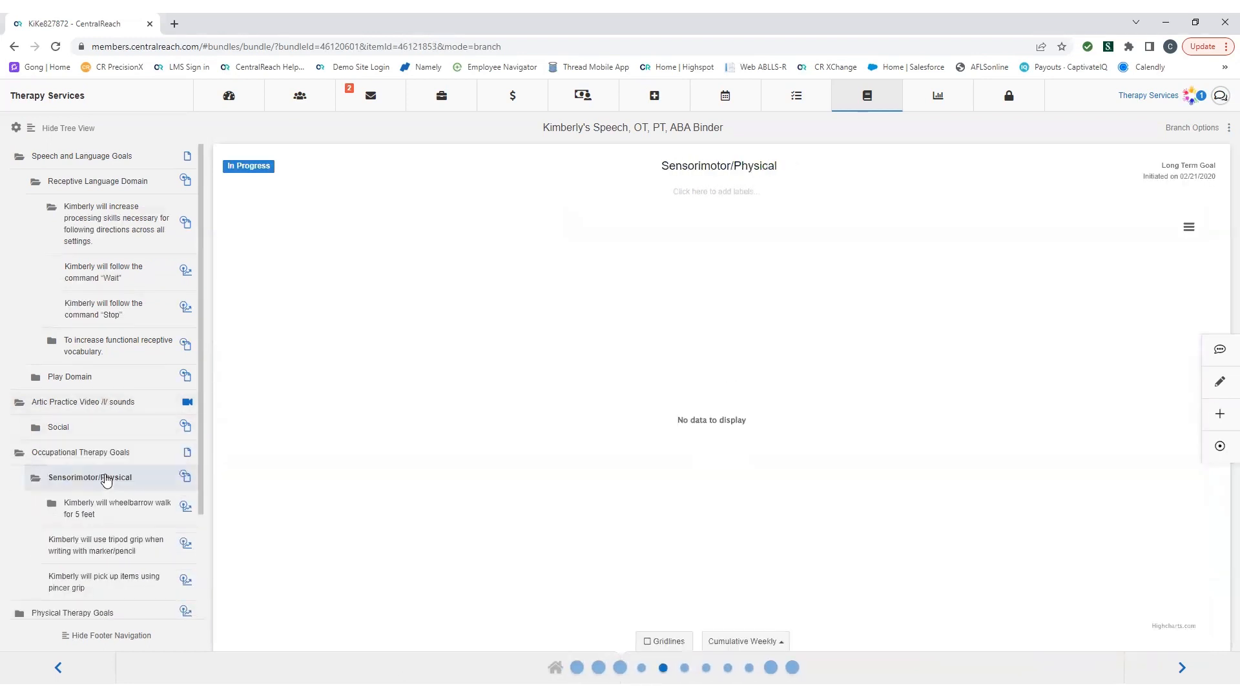
pyautogui.click(113, 507)
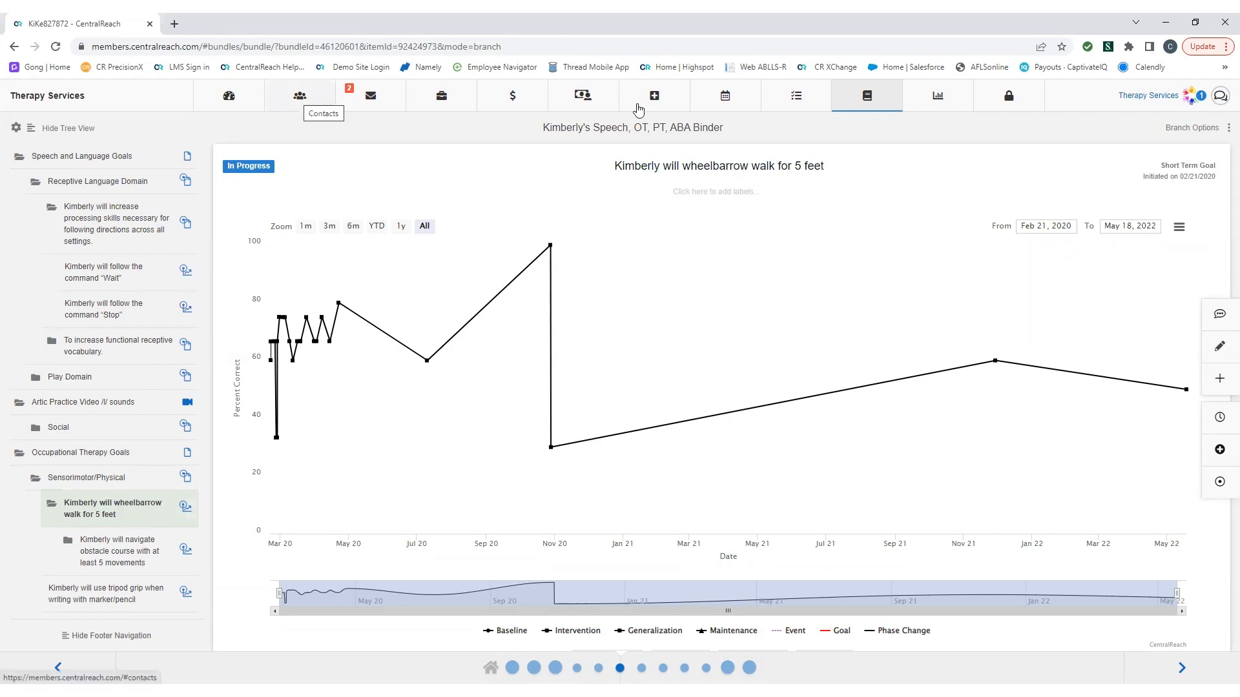
# - From the personal calendar, open the timesheet for the 8–9AM Speech Therapy appointment on Wednesday, September 14 and review its fields
pyautogui.moveTo(724, 104)
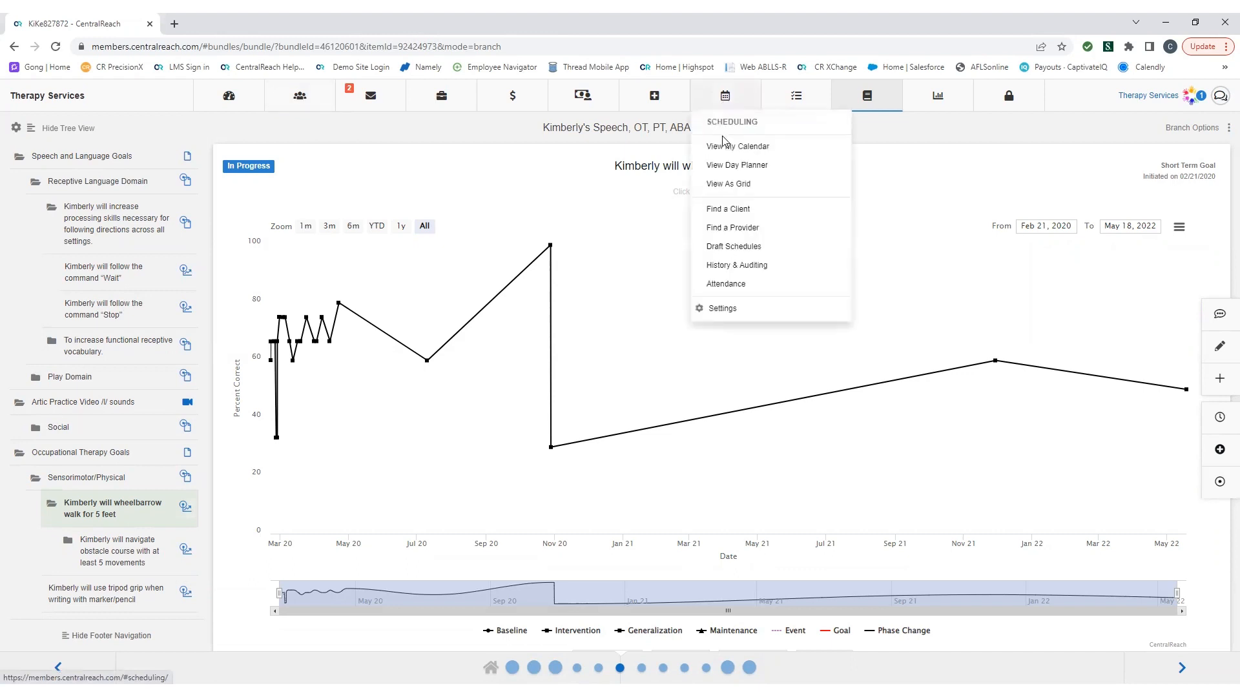
pyautogui.click(727, 146)
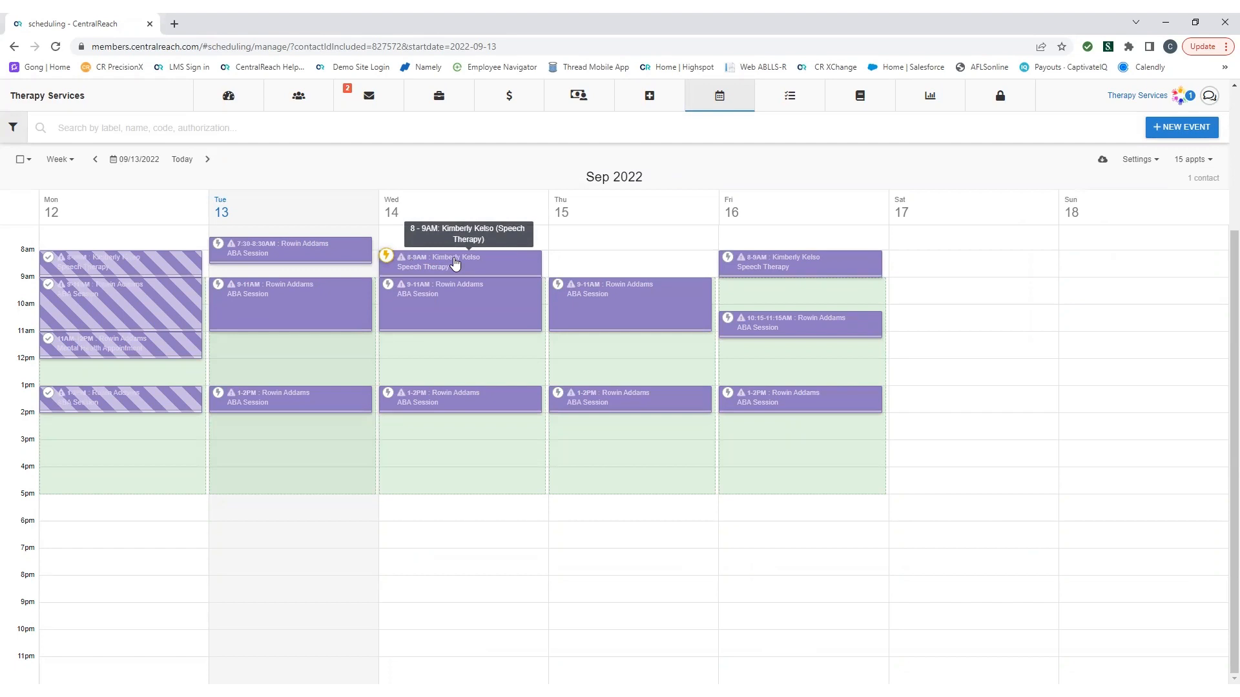
pyautogui.click(388, 255)
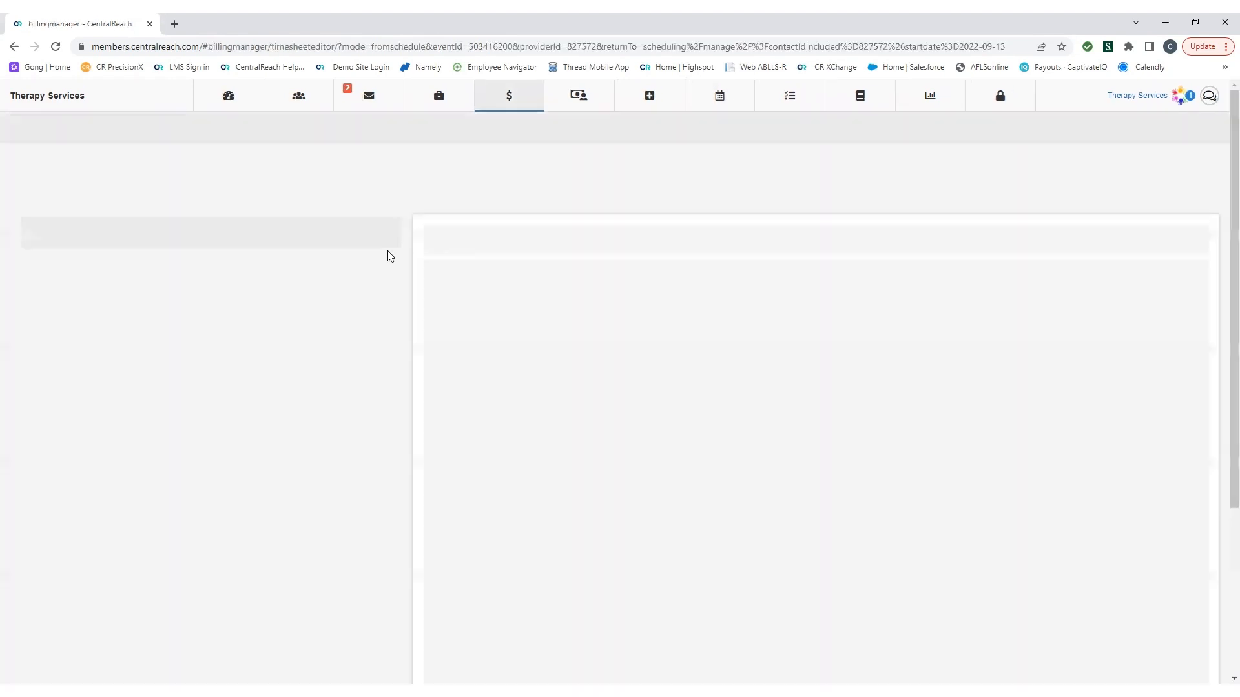
pyautogui.scroll(-3, 526, 485)
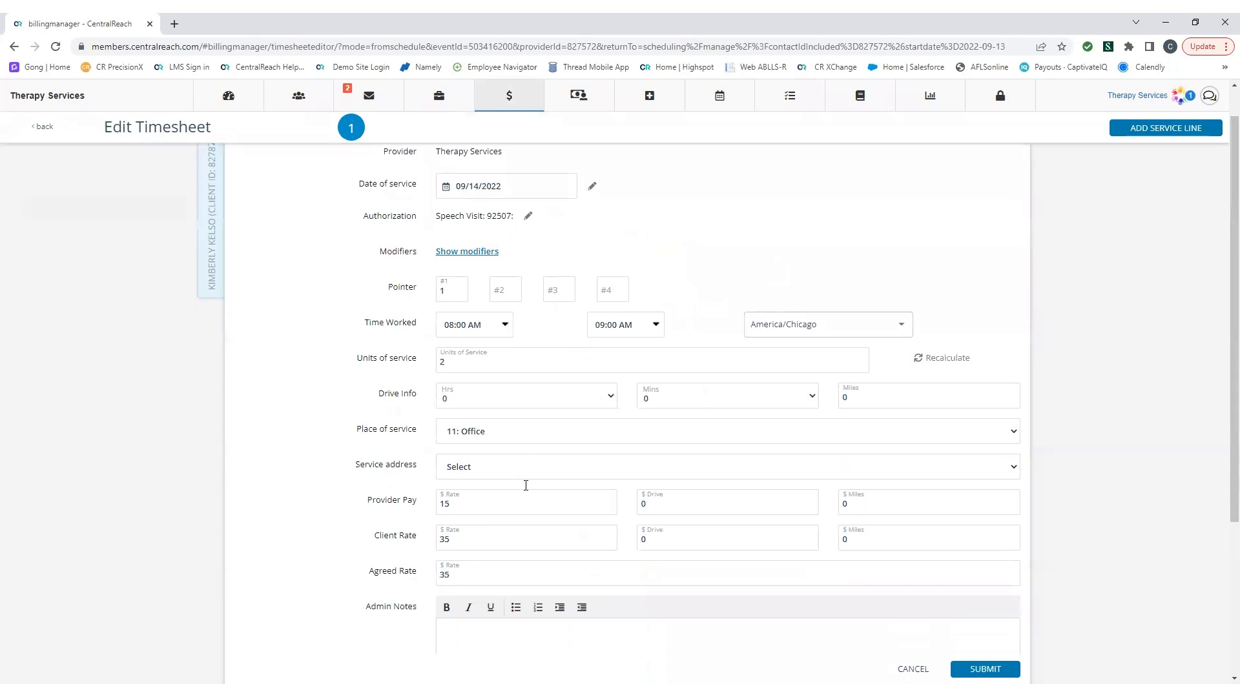
pyautogui.scroll(-1, 526, 485)
pyautogui.scroll(2, 526, 487)
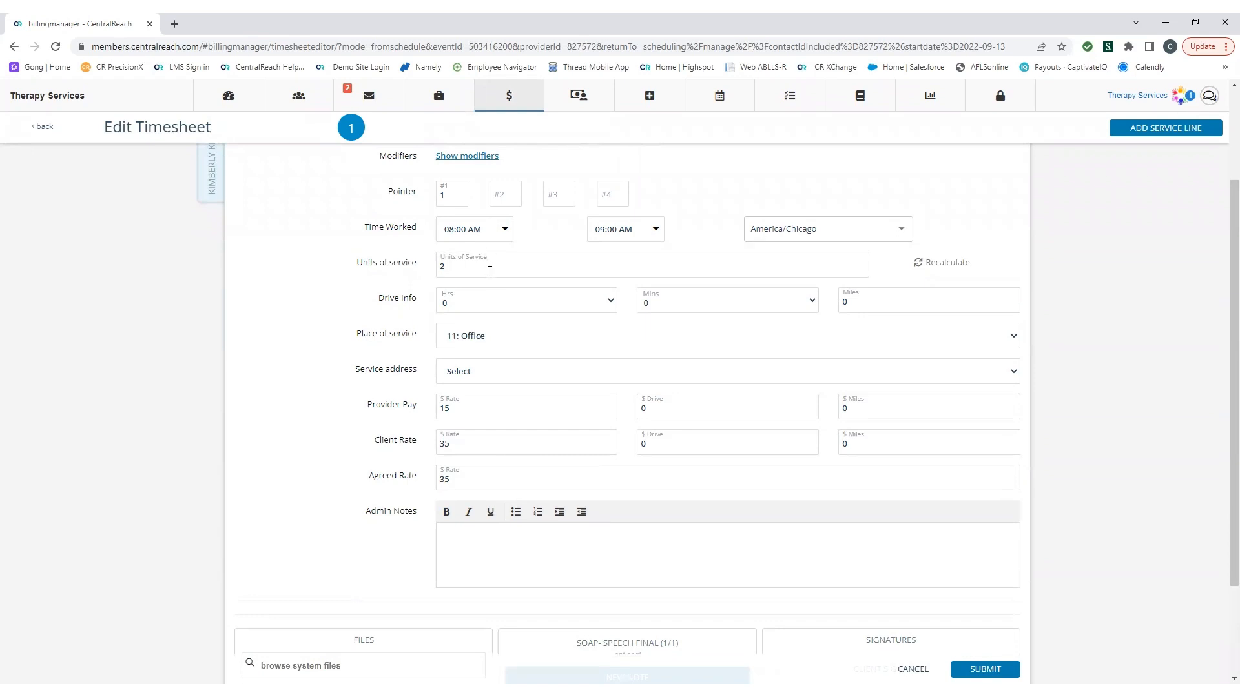
pyautogui.scroll(-2, 541, 583)
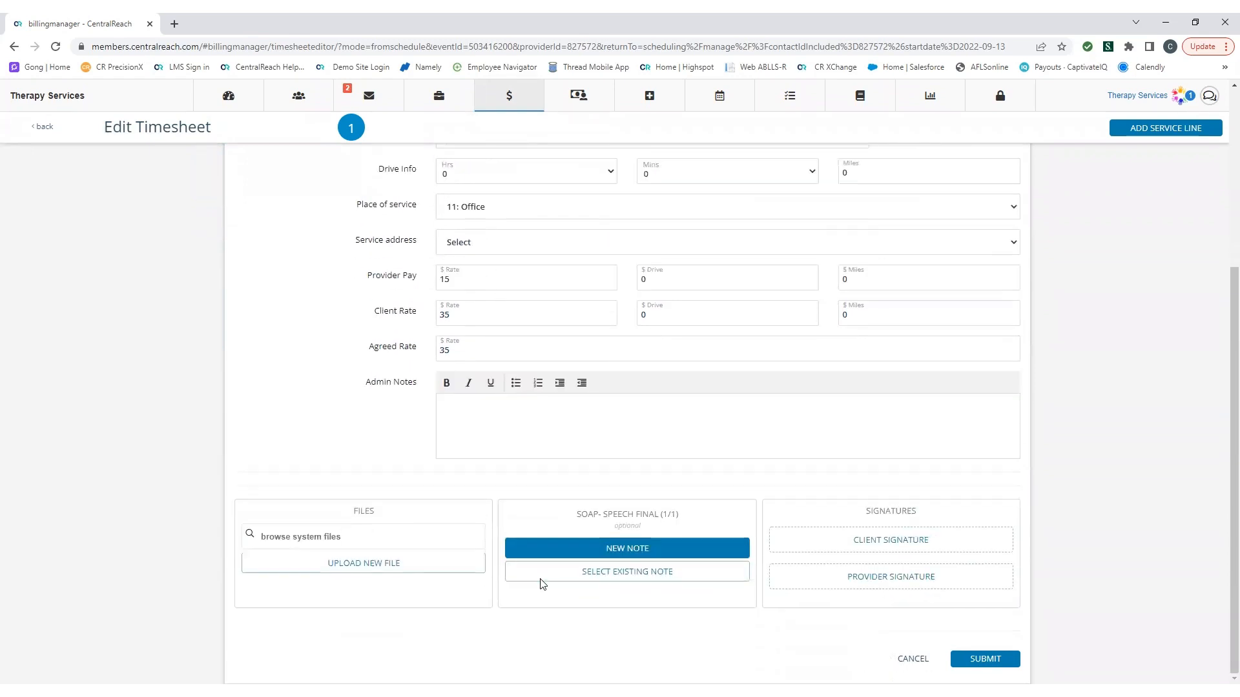
# - Start a new SOAP- Speech Final note for the timesheet and go to its Goals worked on section
pyautogui.click(588, 553)
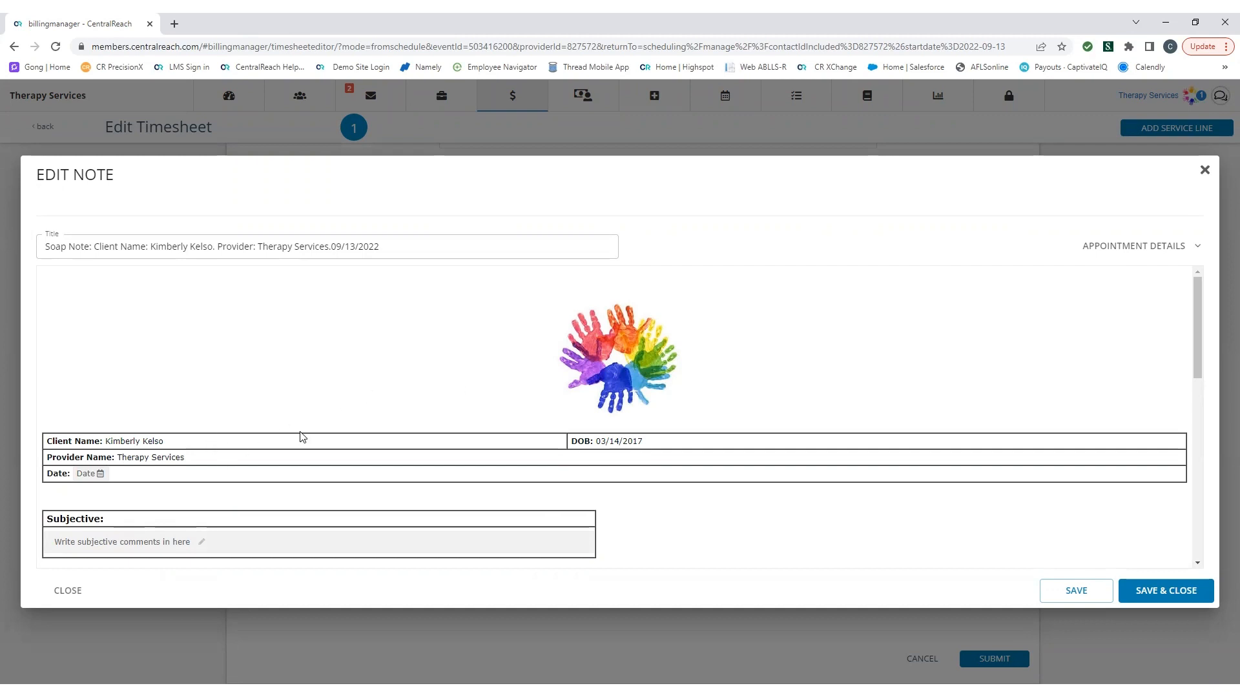
pyautogui.scroll(-2, 299, 362)
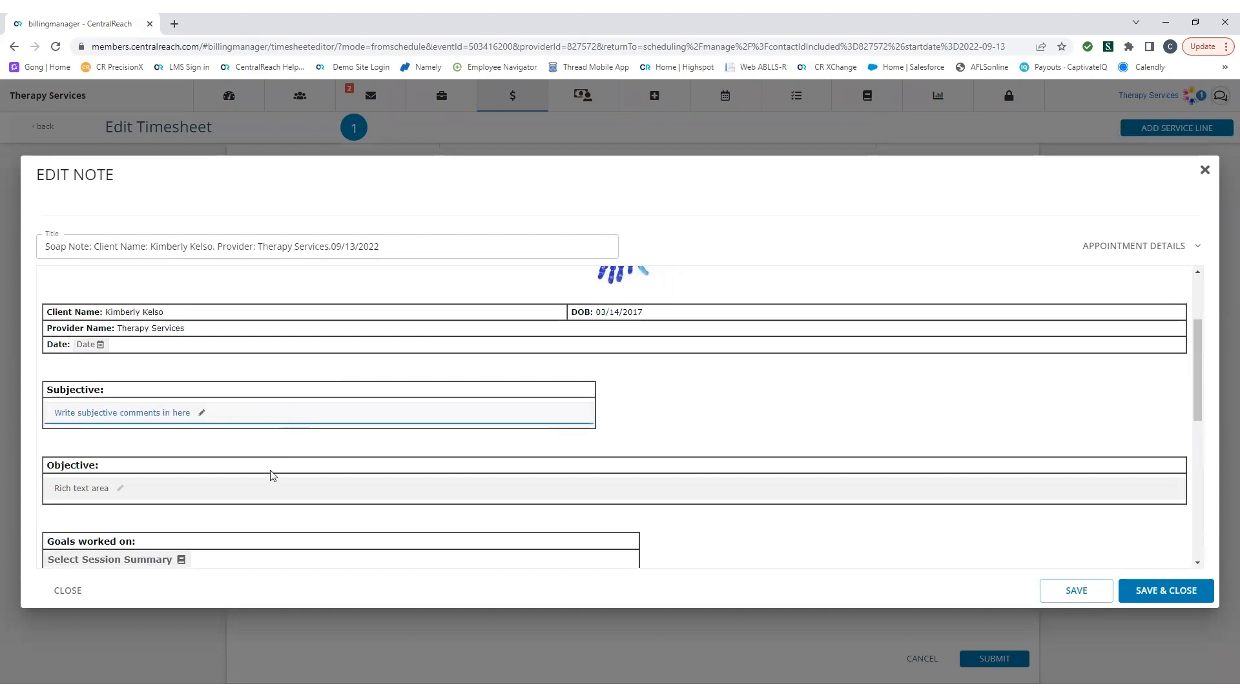
pyautogui.scroll(-2, 266, 489)
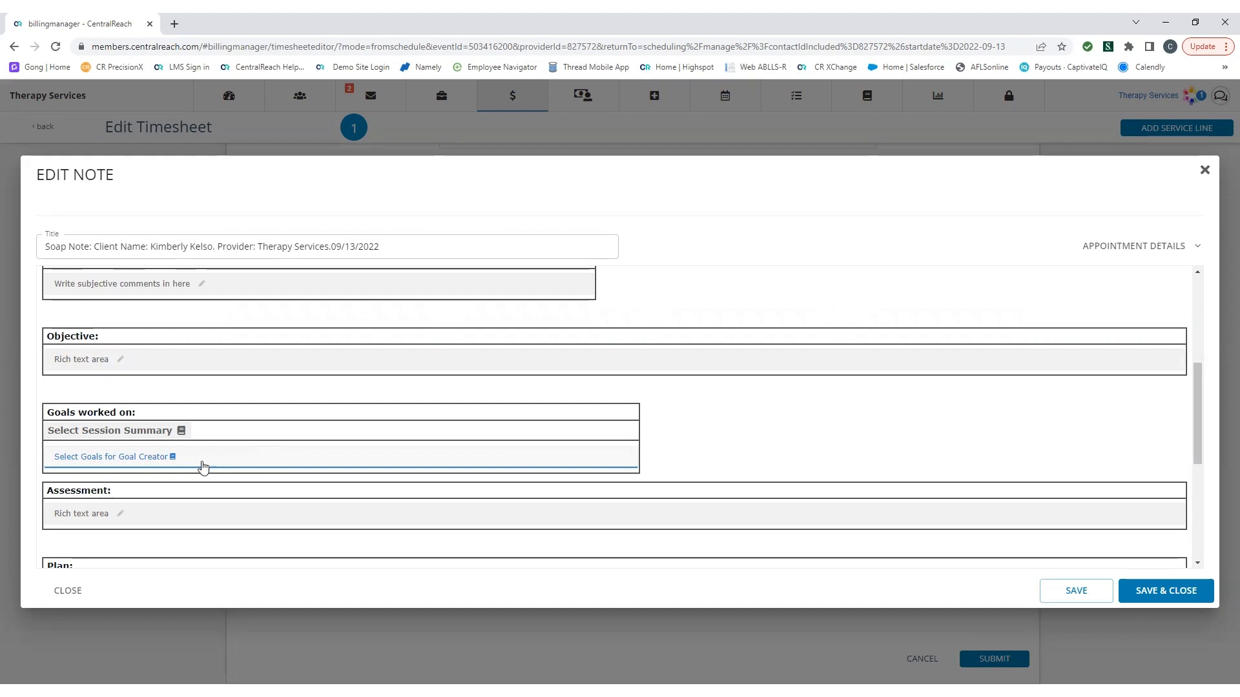
# - In Goal Creator, select the client's goals for the commands "Stop" and "Wait" and identifying 2 familiar objects from a field of 5
pyautogui.click(135, 460)
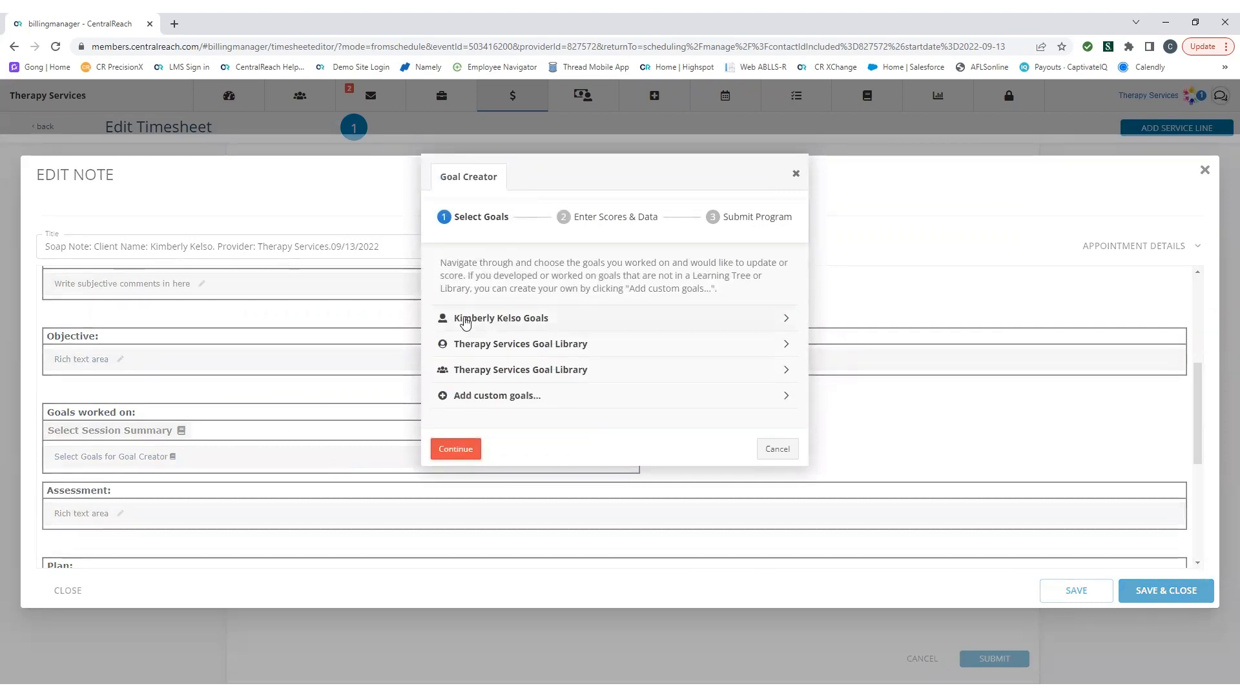
pyautogui.click(464, 321)
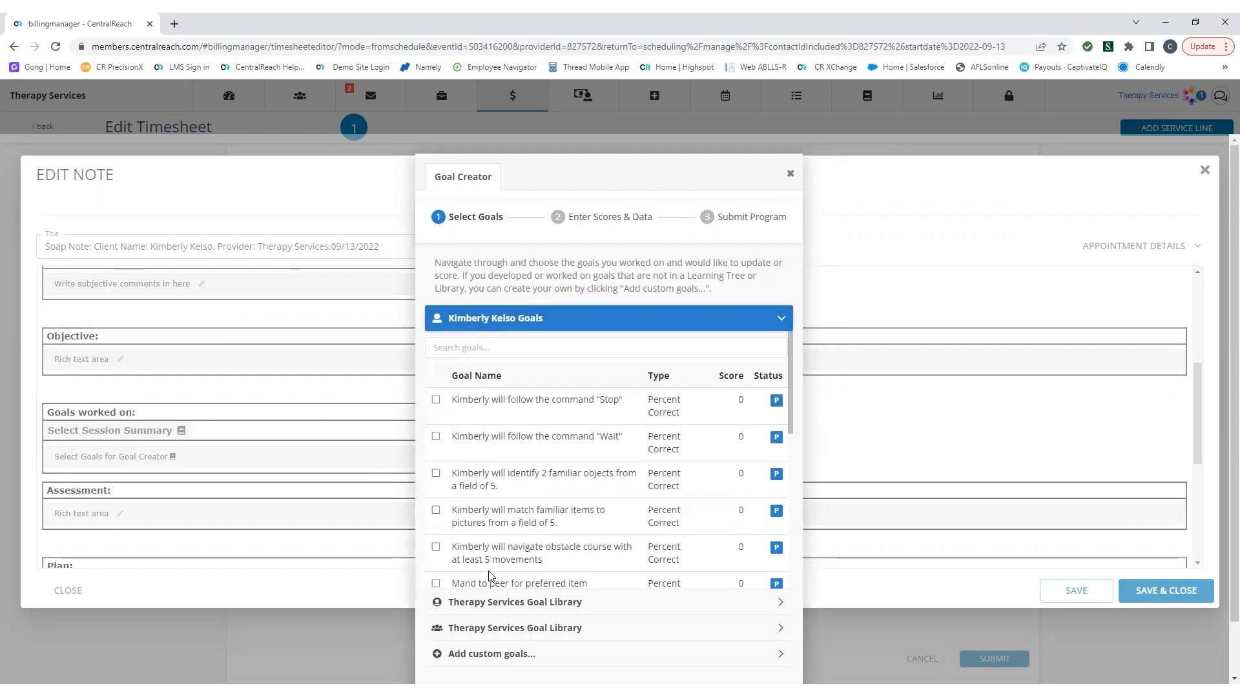
pyautogui.click(436, 400)
pyautogui.click(436, 437)
pyautogui.click(436, 474)
pyautogui.scroll(-1, 610, 653)
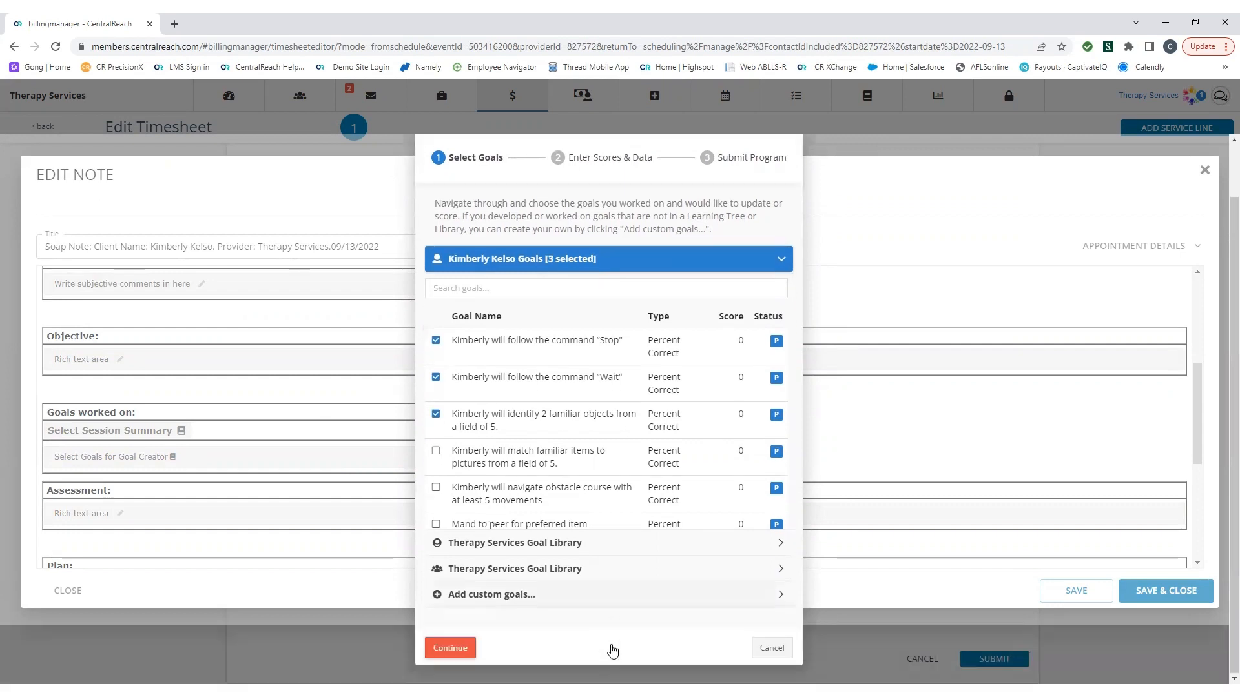
pyautogui.click(452, 648)
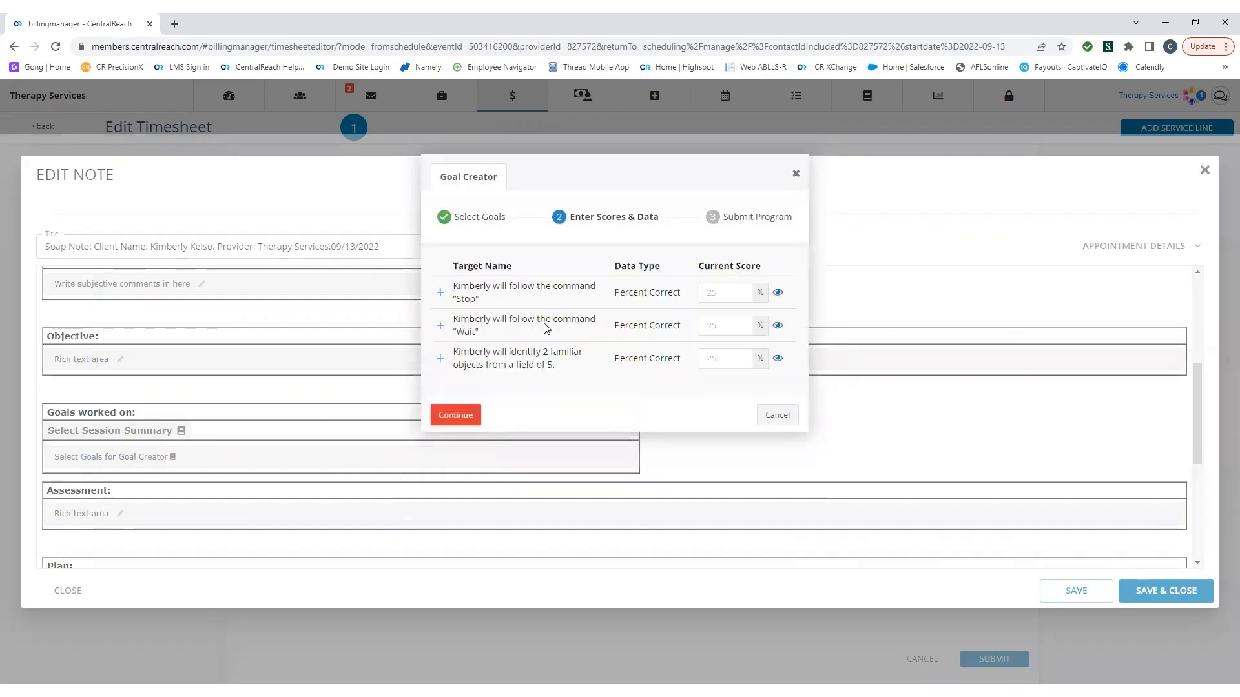
# - Score "Stop" 35%, "Wait" 55% and identifying familiar objects 45%, and submit the goals to the note
pyautogui.click(712, 296)
pyautogui.click(712, 325)
pyautogui.write('55')
pyautogui.click(712, 360)
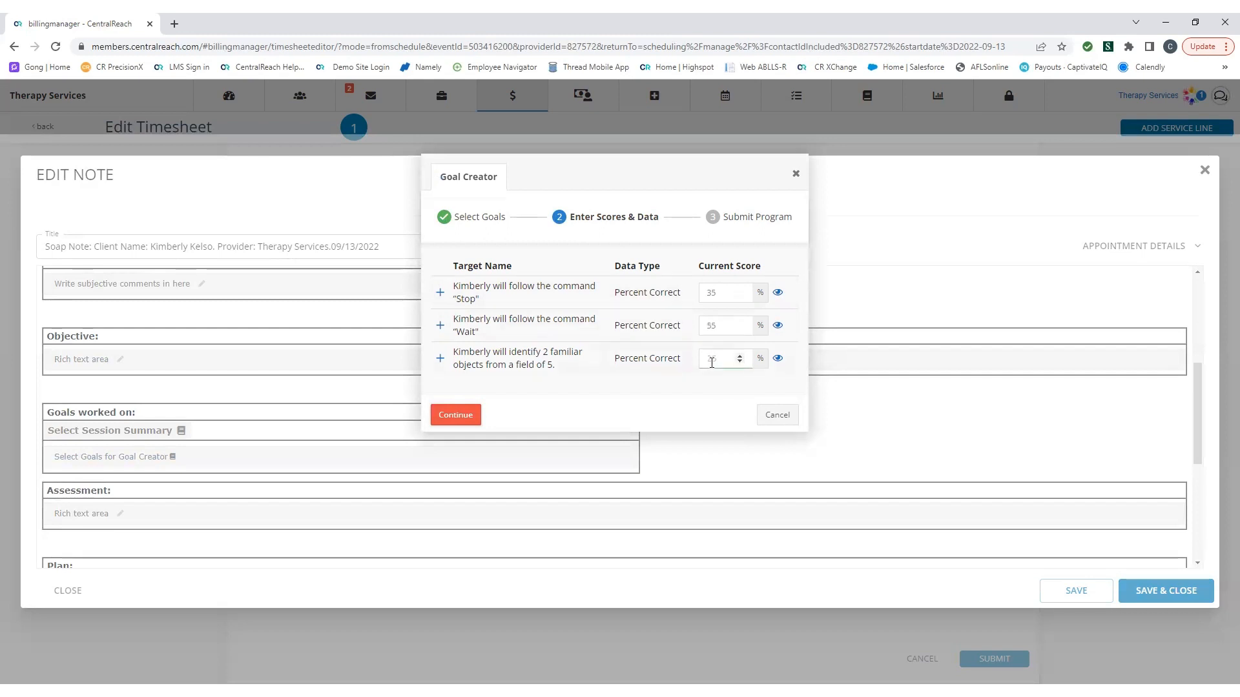
pyautogui.click(456, 414)
pyautogui.click(460, 392)
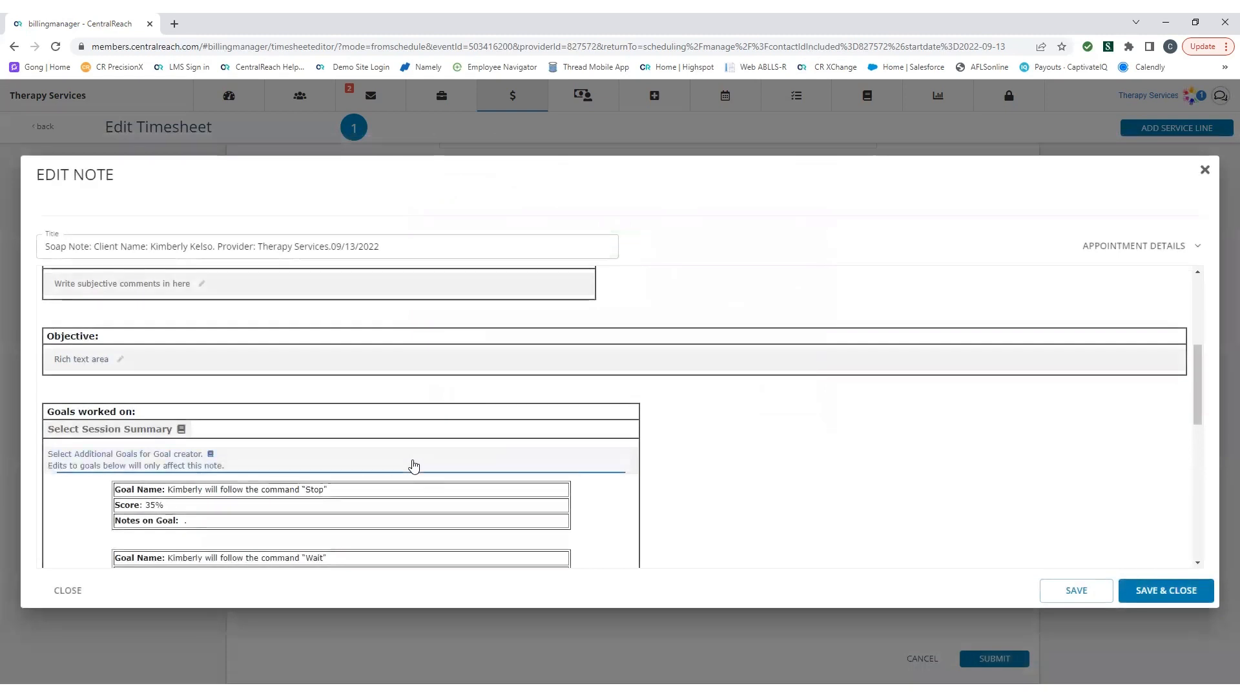
# - Review the scored goals and the plan and signature sections of the note, and close the note without saving
pyautogui.scroll(-1, 394, 455)
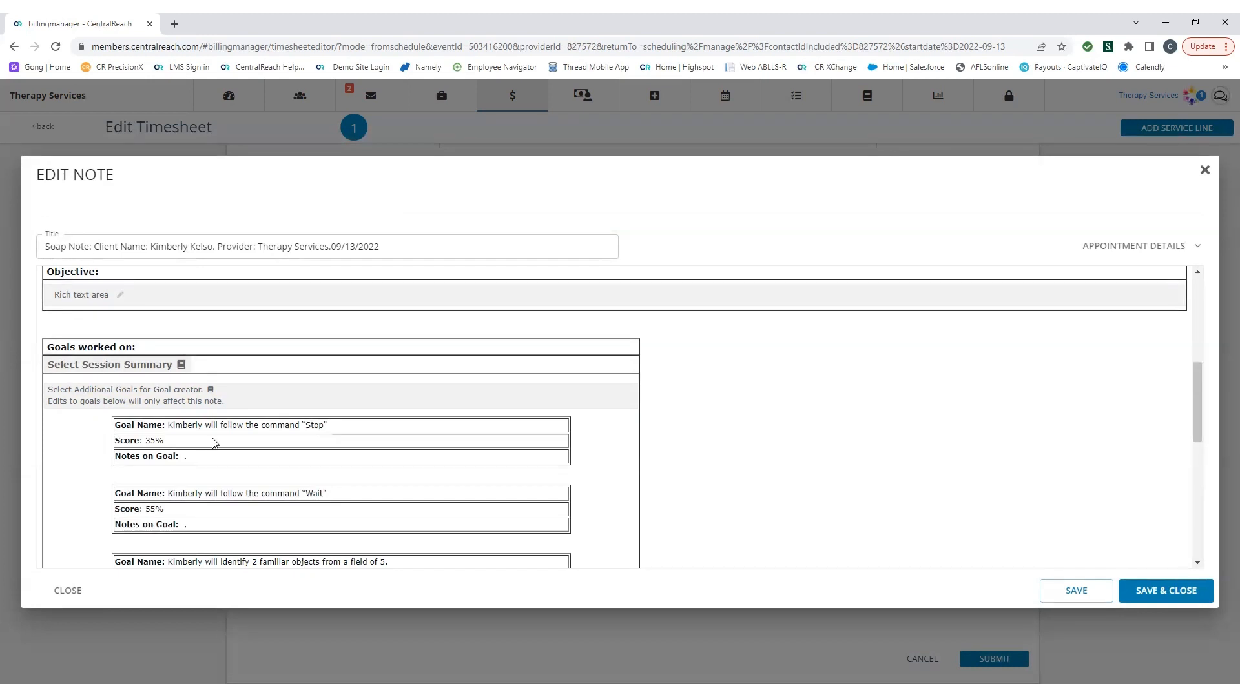
pyautogui.scroll(-1, 213, 443)
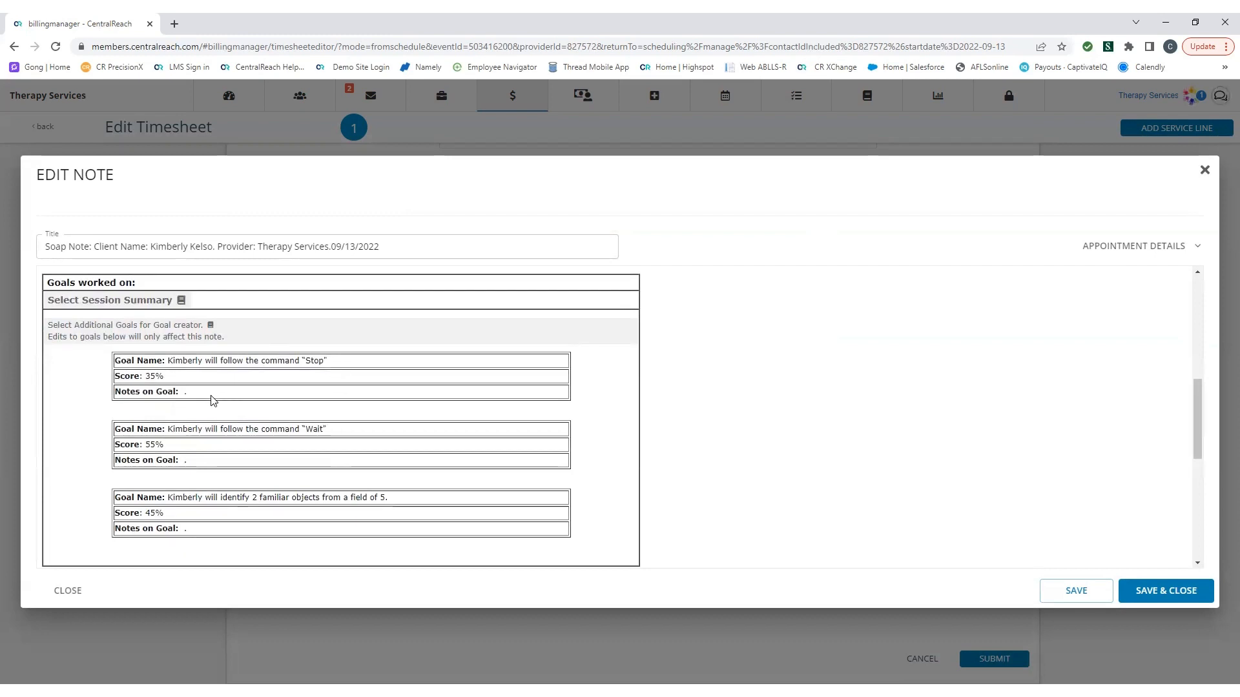
pyautogui.scroll(-10, 213, 401)
pyautogui.click(155, 430)
pyautogui.click(180, 391)
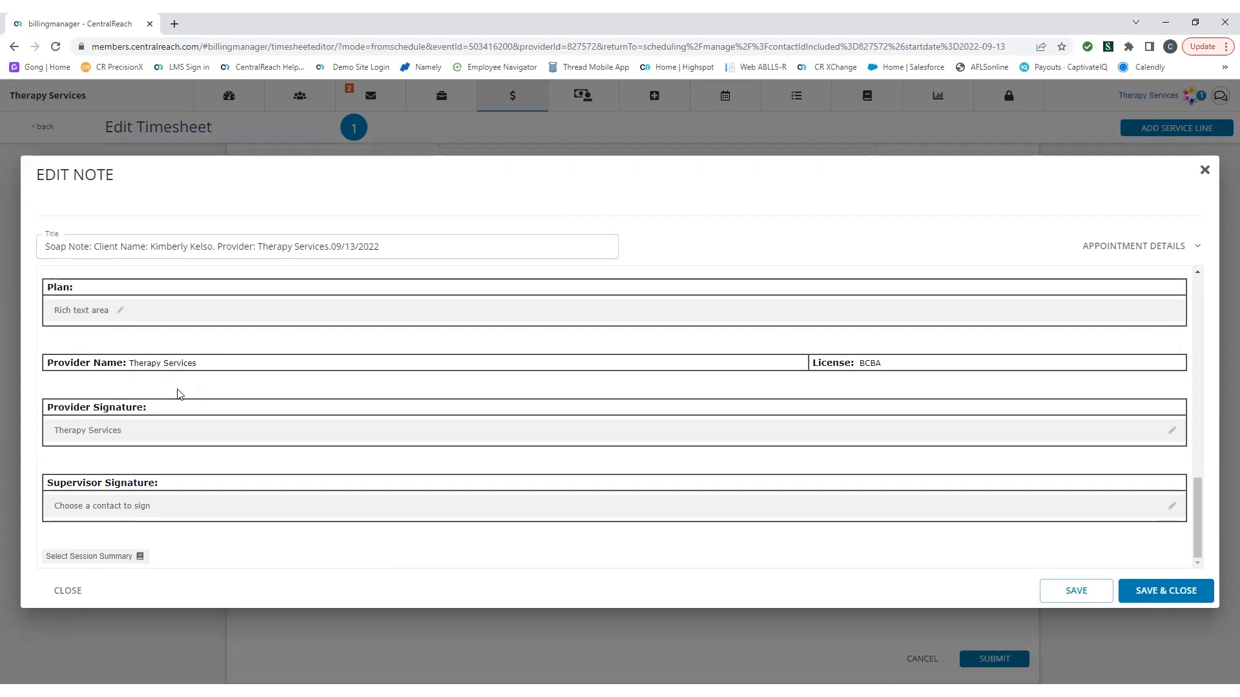
pyautogui.click(1205, 169)
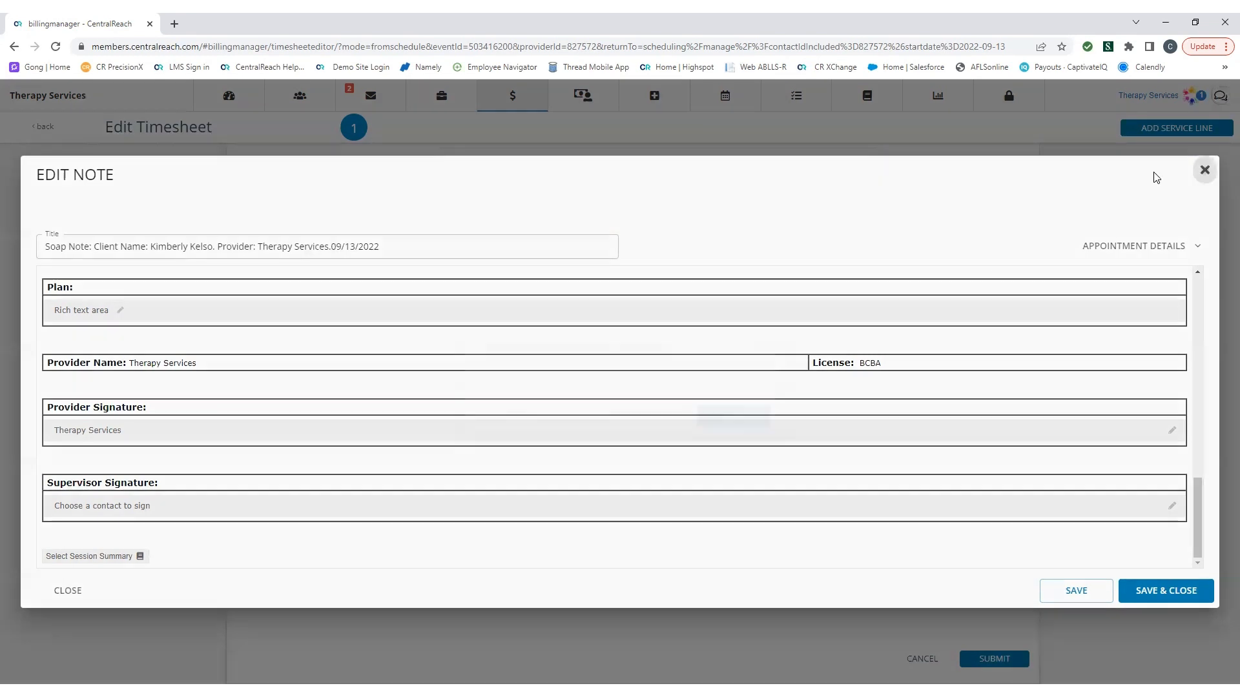
pyautogui.click(643, 419)
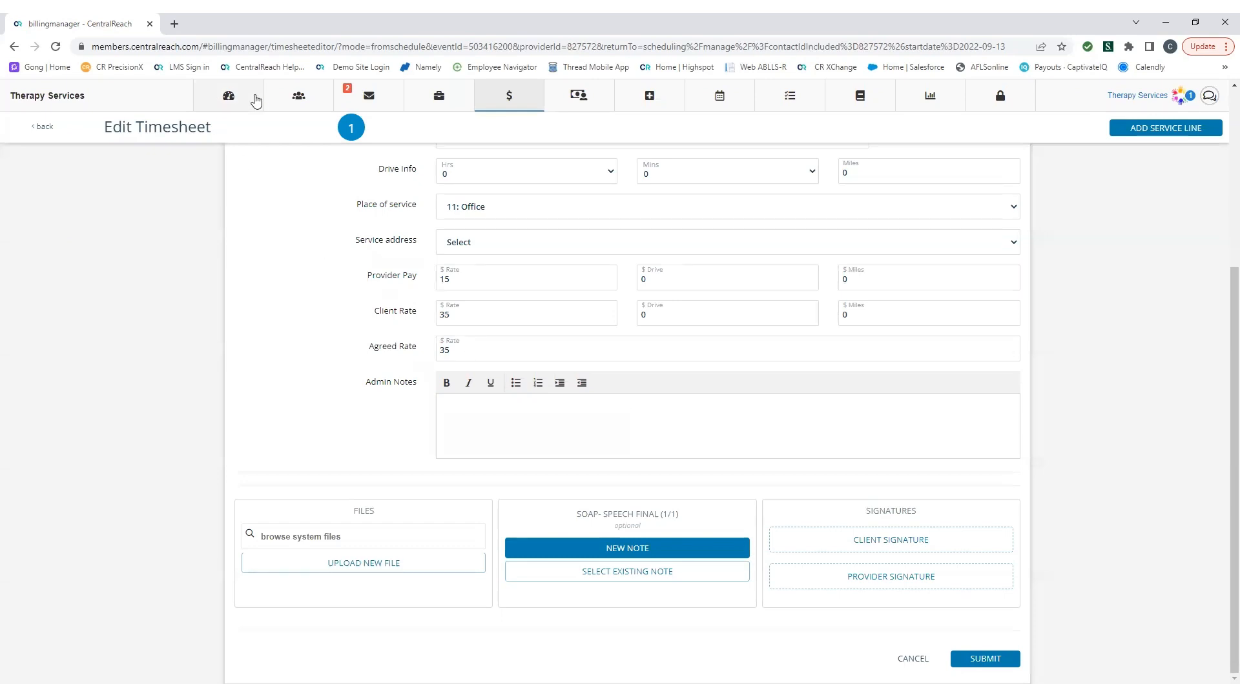
# - Open the dashboard of the client located in Abilene, TX from the clients list
pyautogui.moveTo(293, 113)
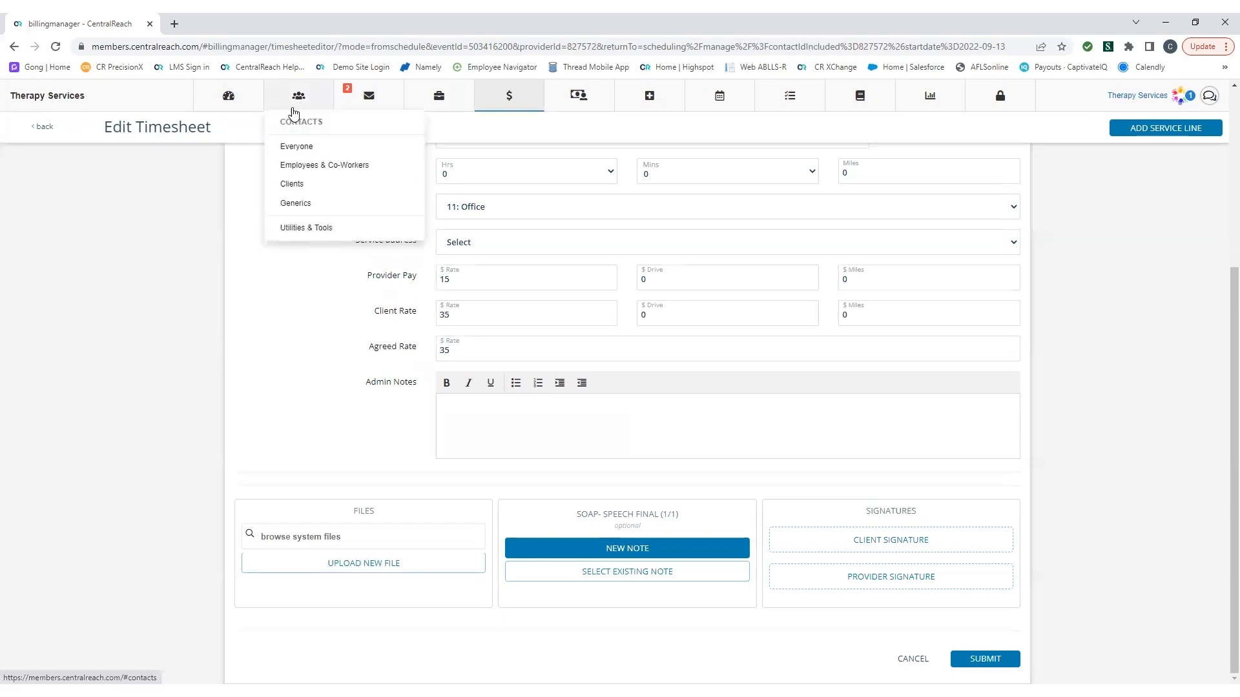
pyautogui.click(292, 185)
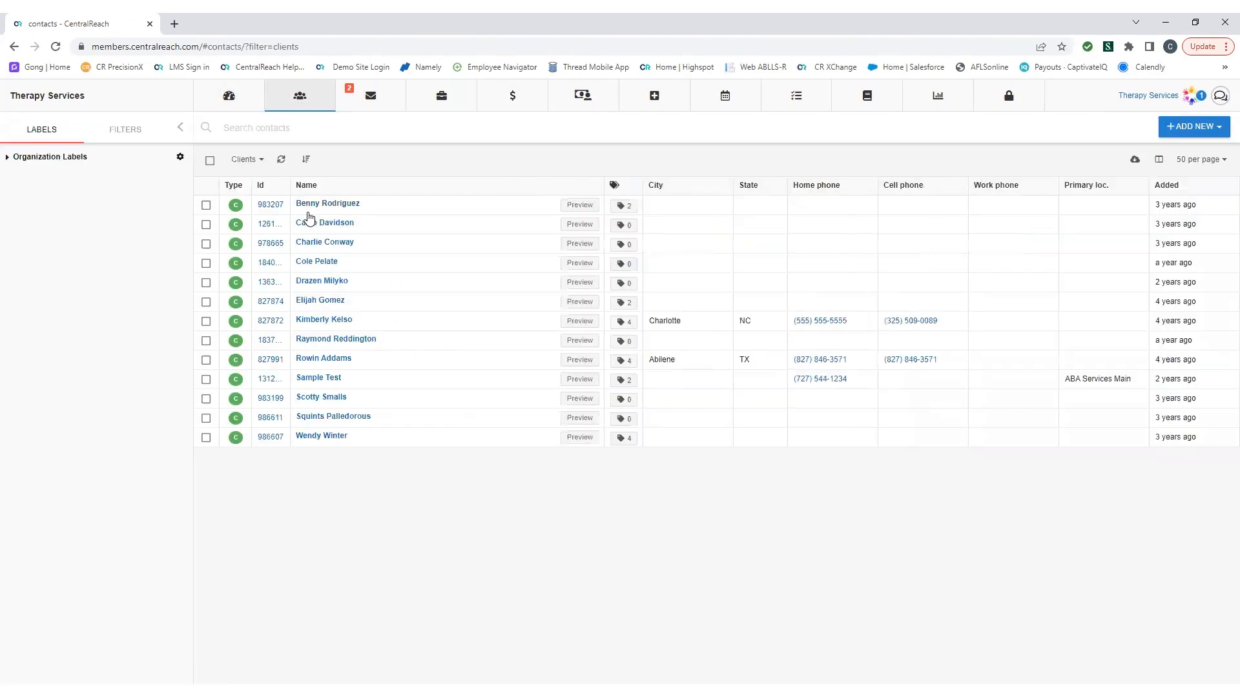
pyautogui.click(327, 359)
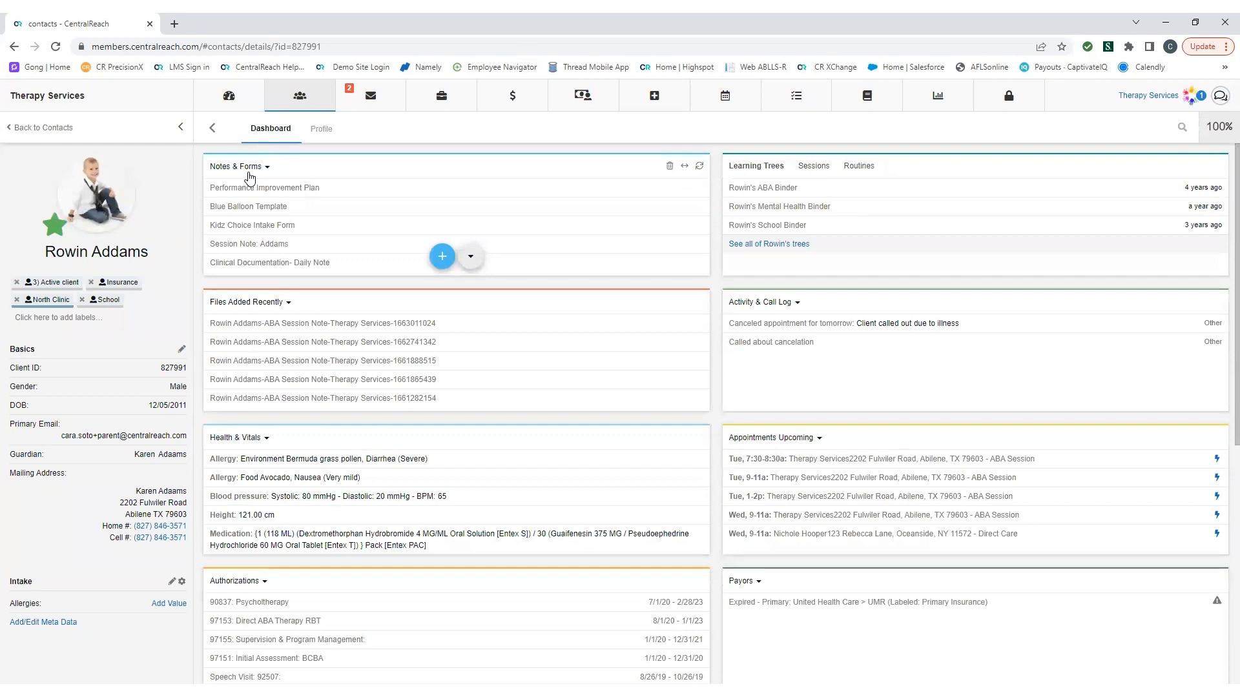
# - Open the client's notes and forms and search them for "speech"
pyautogui.click(442, 256)
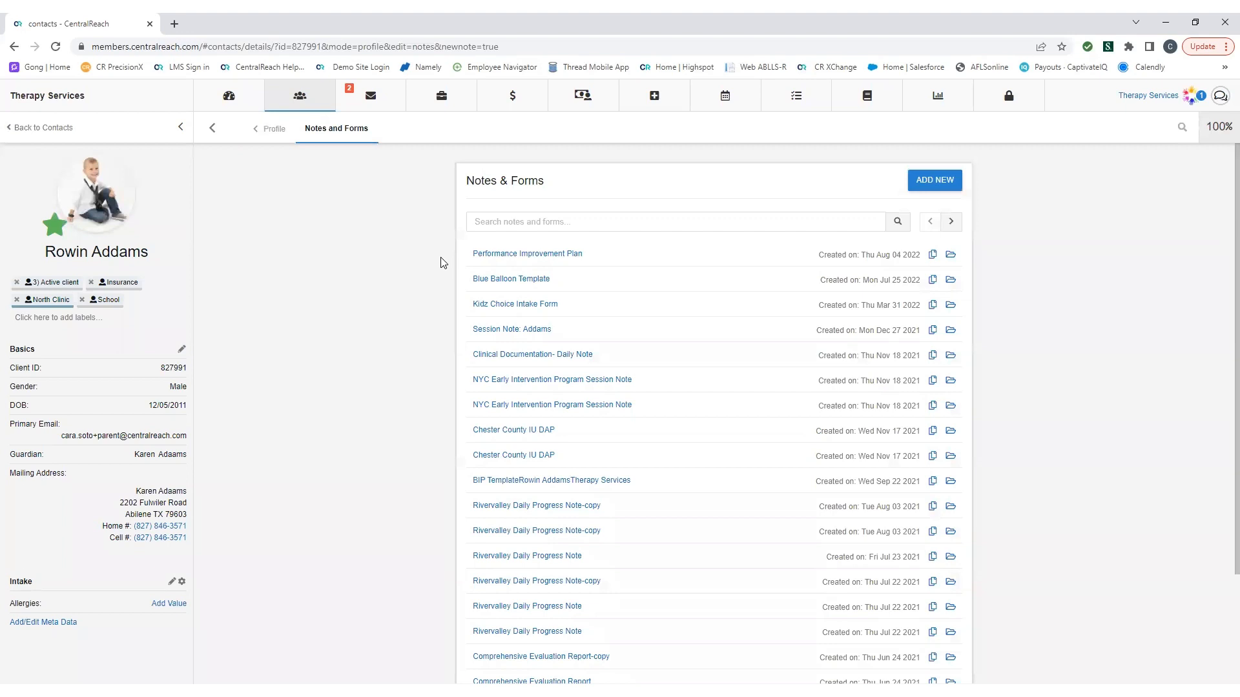
pyautogui.click(507, 226)
pyautogui.write('speech')
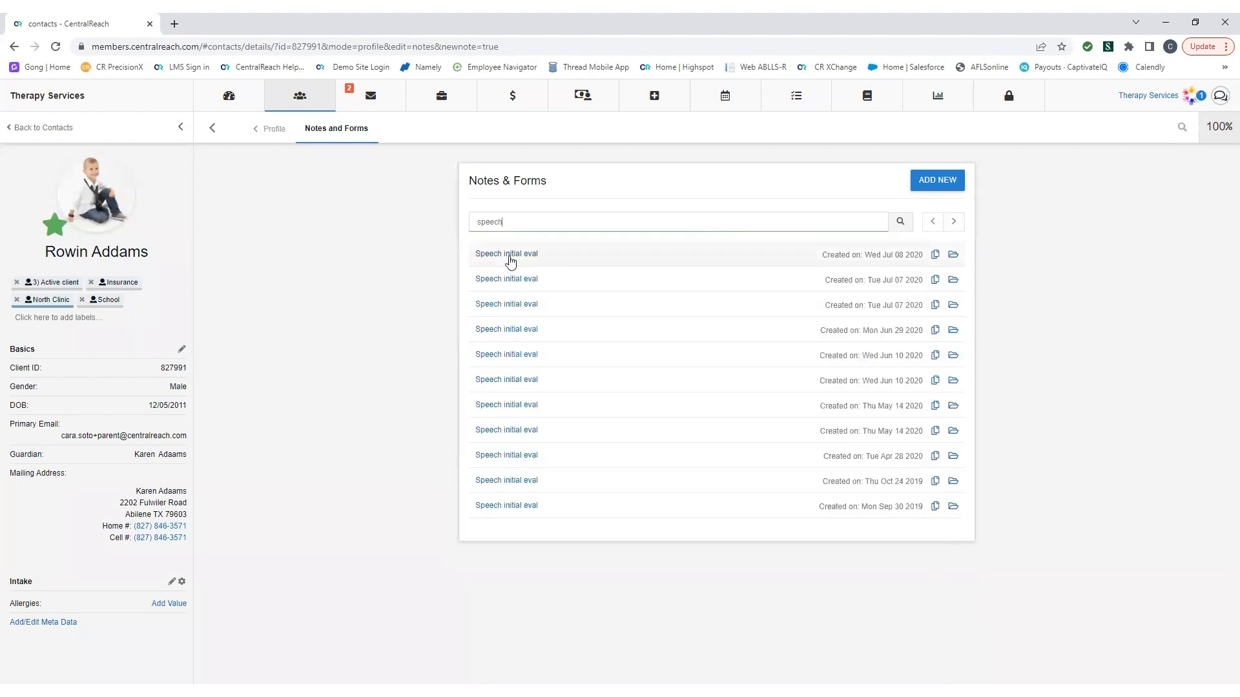
pyautogui.click(509, 257)
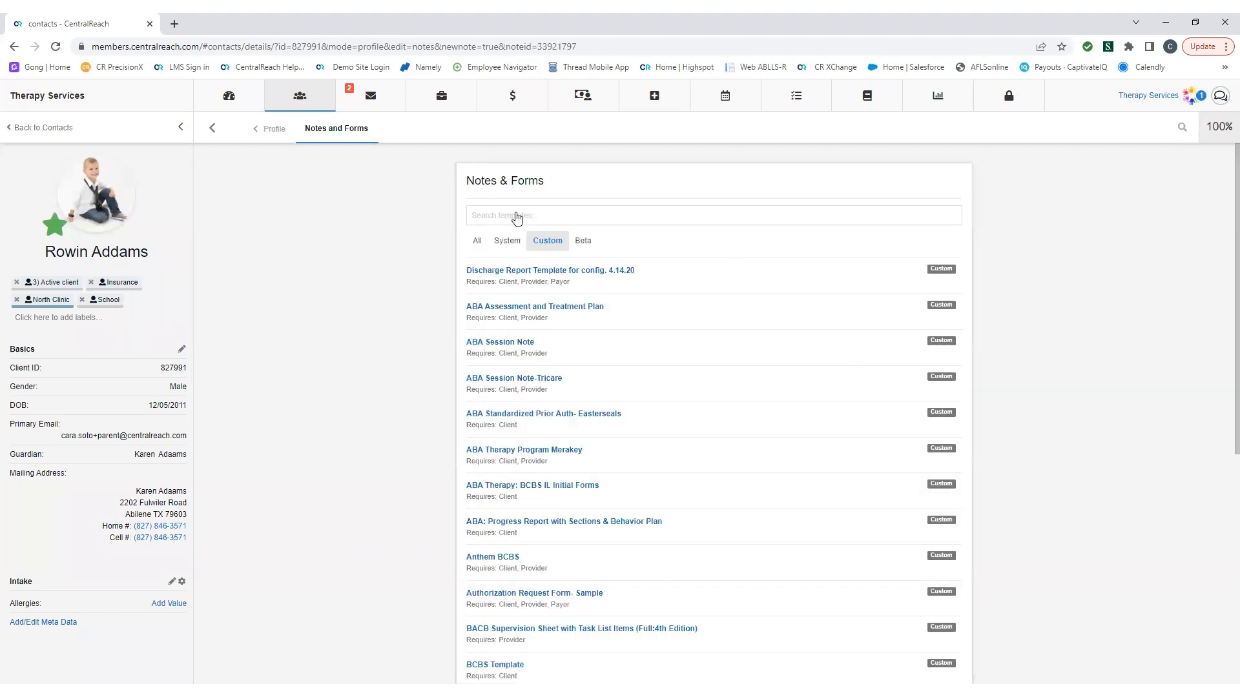
pyautogui.click(477, 241)
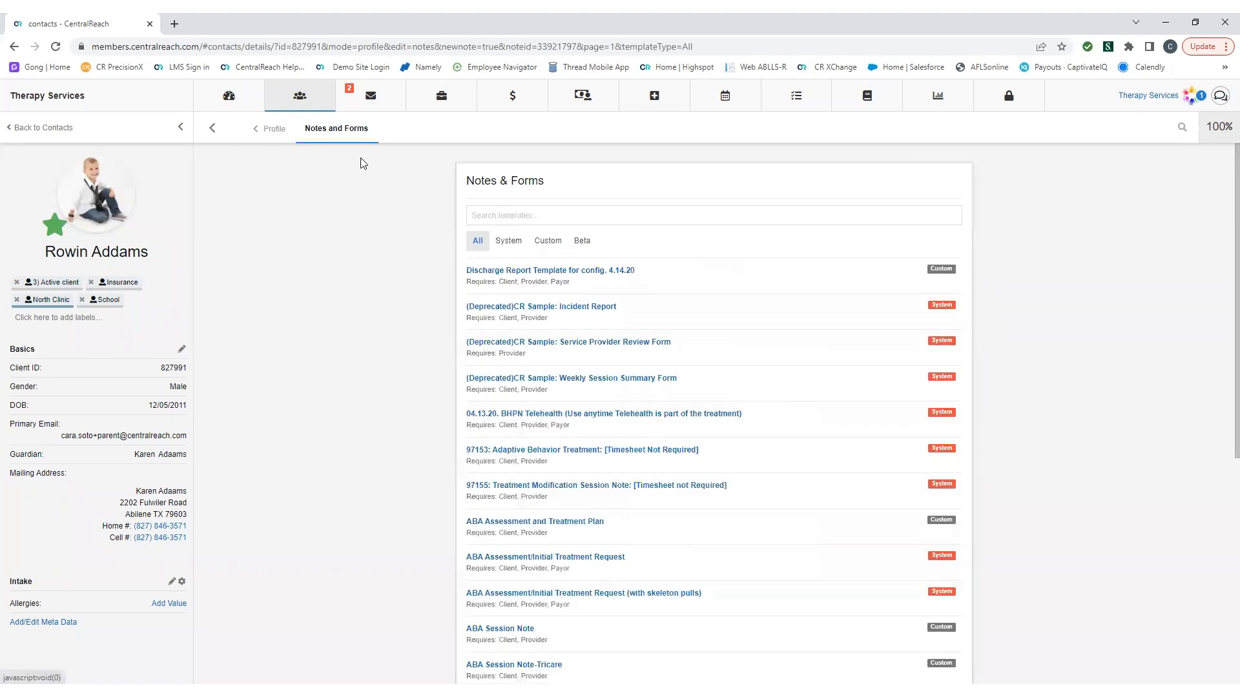
pyautogui.click(273, 129)
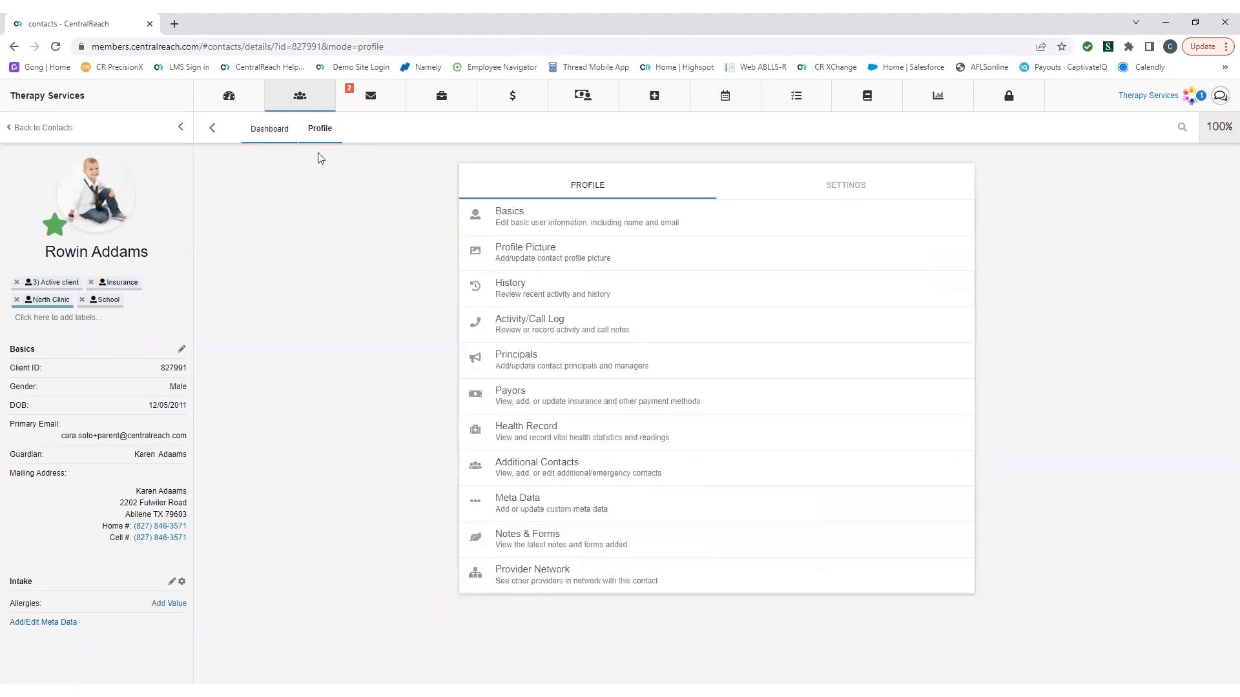
pyautogui.click(536, 536)
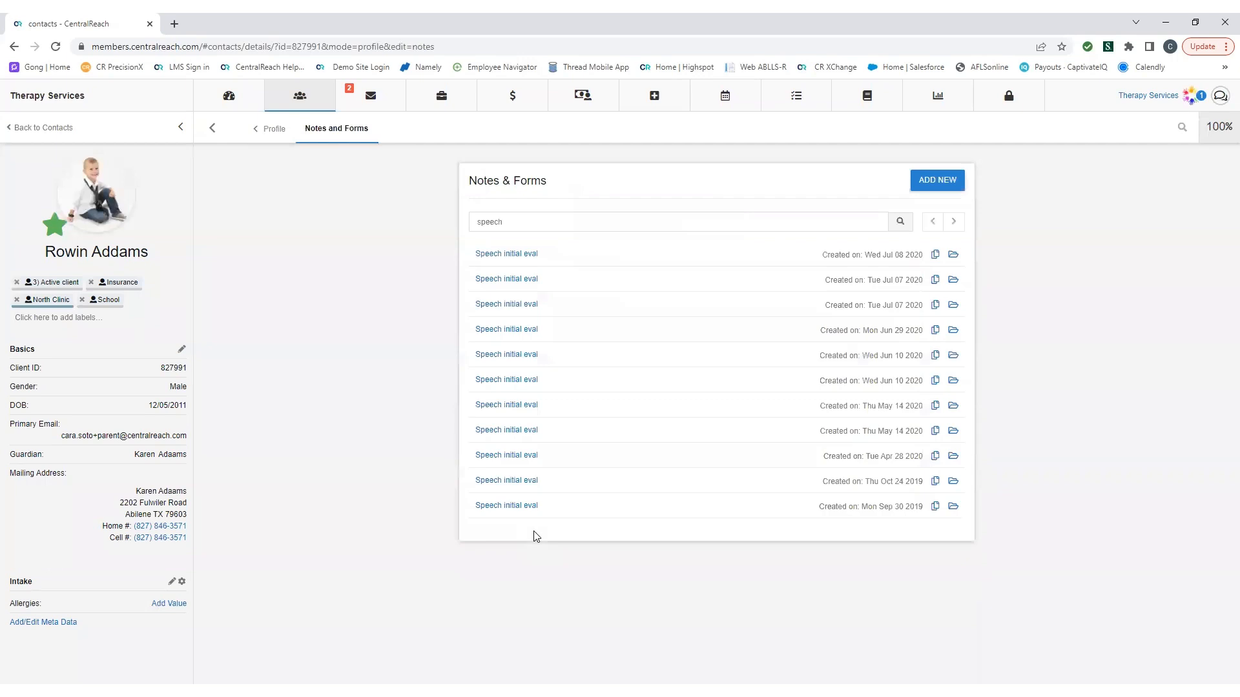
# - View the file details of the Speech initial eval created Jul 08 2020, and return through the files list to the home dashboard
pyautogui.click(953, 256)
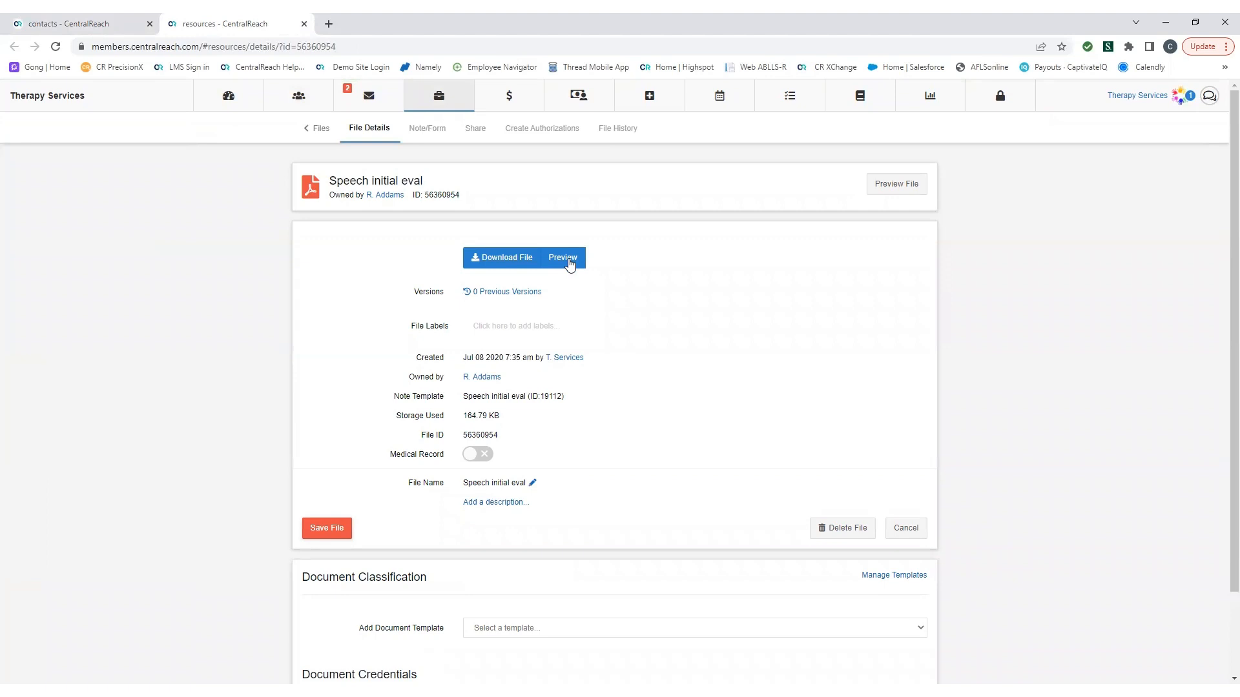
pyautogui.click(318, 128)
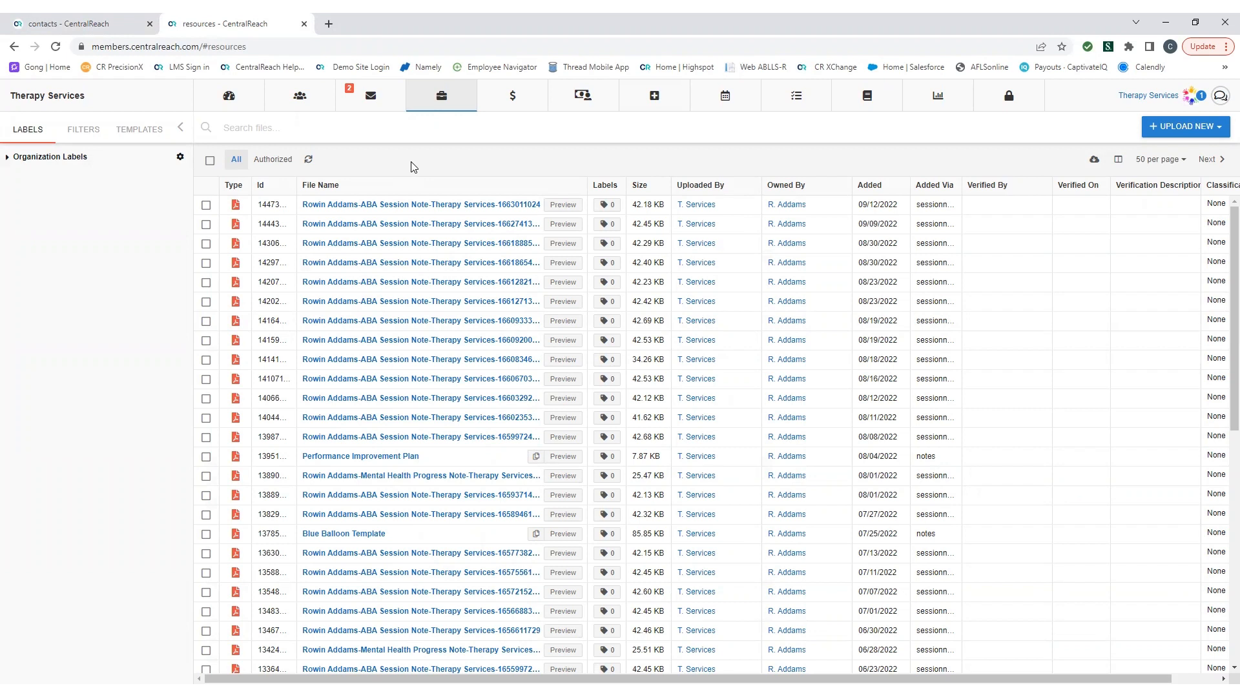
pyautogui.moveTo(227, 99)
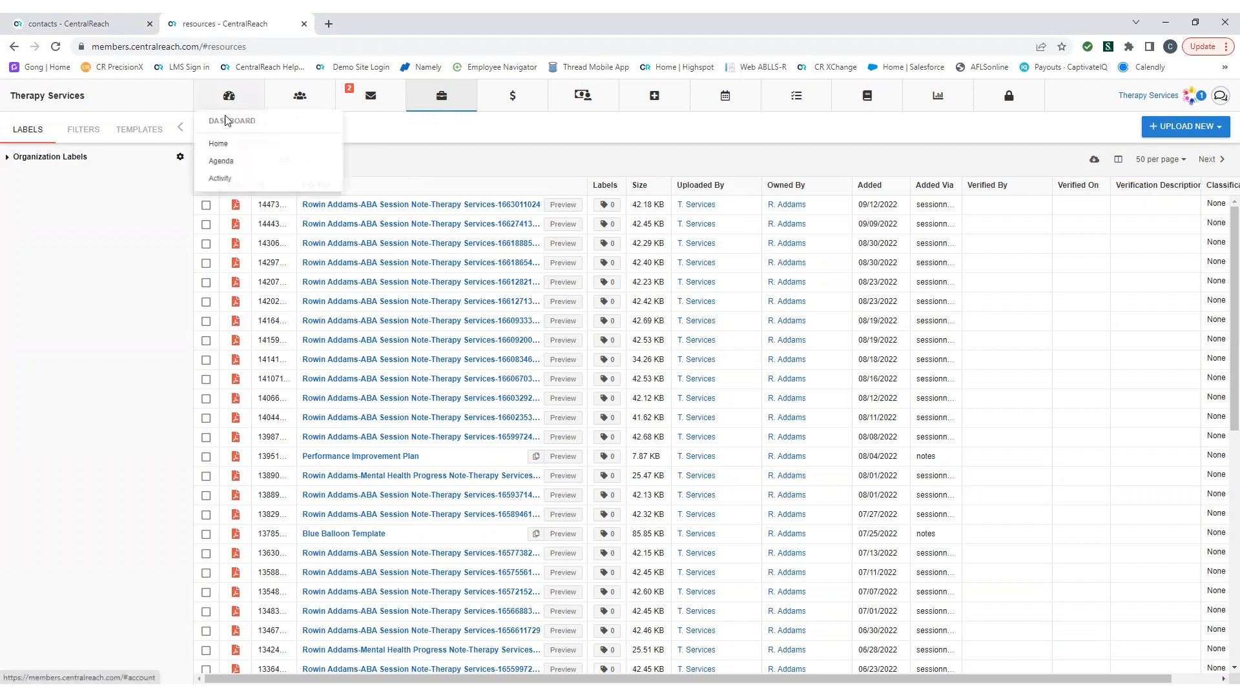
pyautogui.click(228, 148)
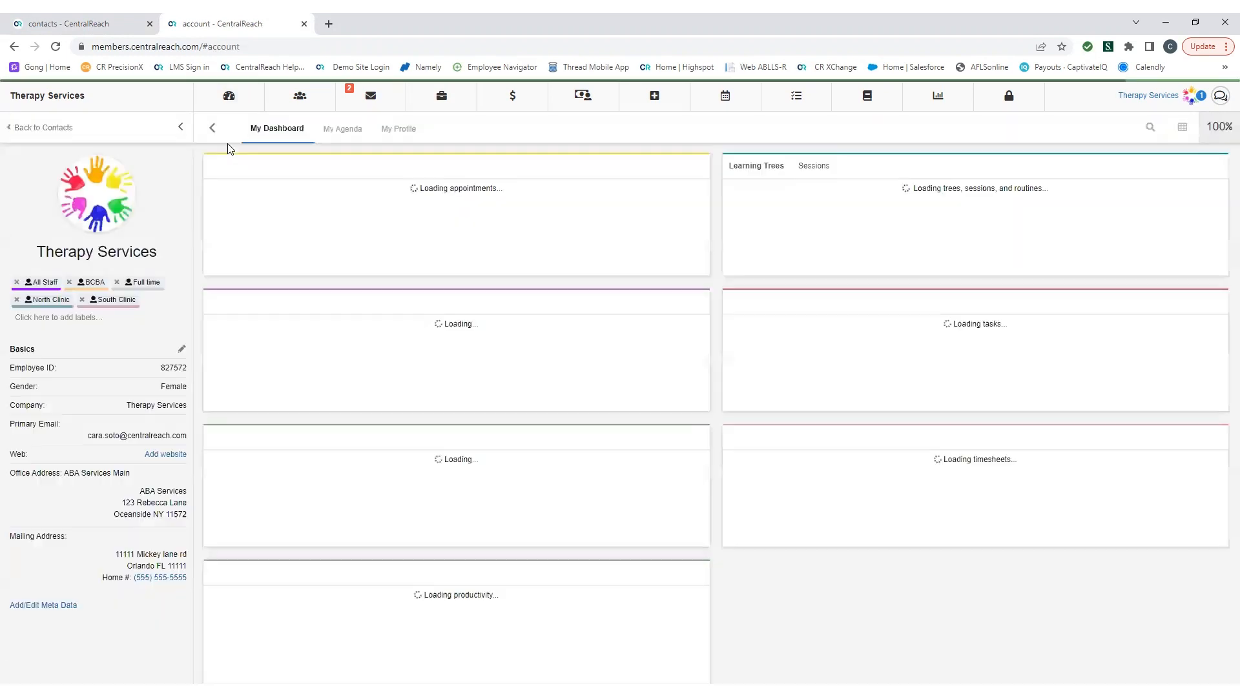